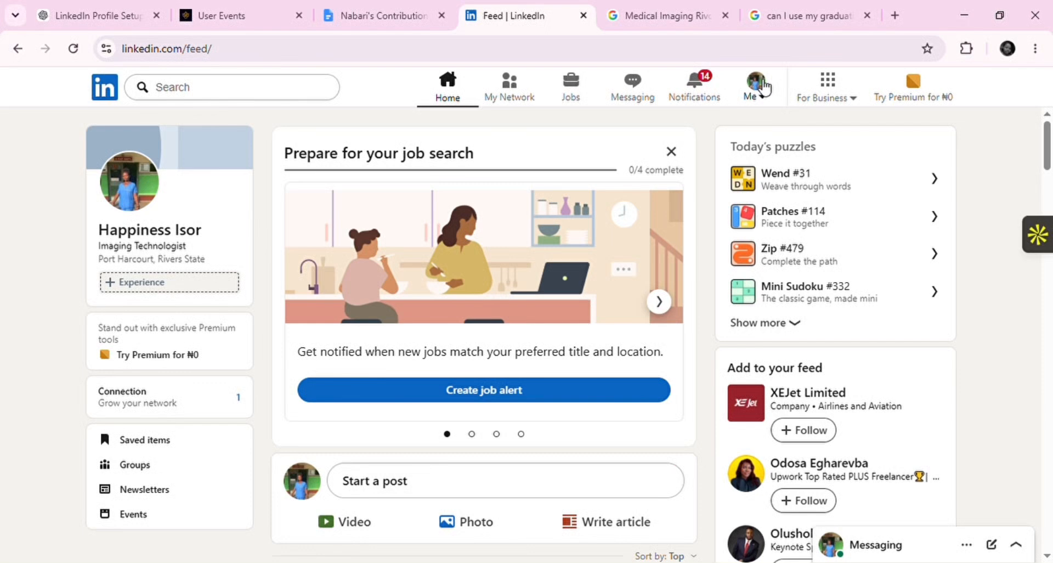
Go to your own profile from the Me menu and scroll down through it and back to the top
{"action": "left_click", "coordinate": [763, 87]}
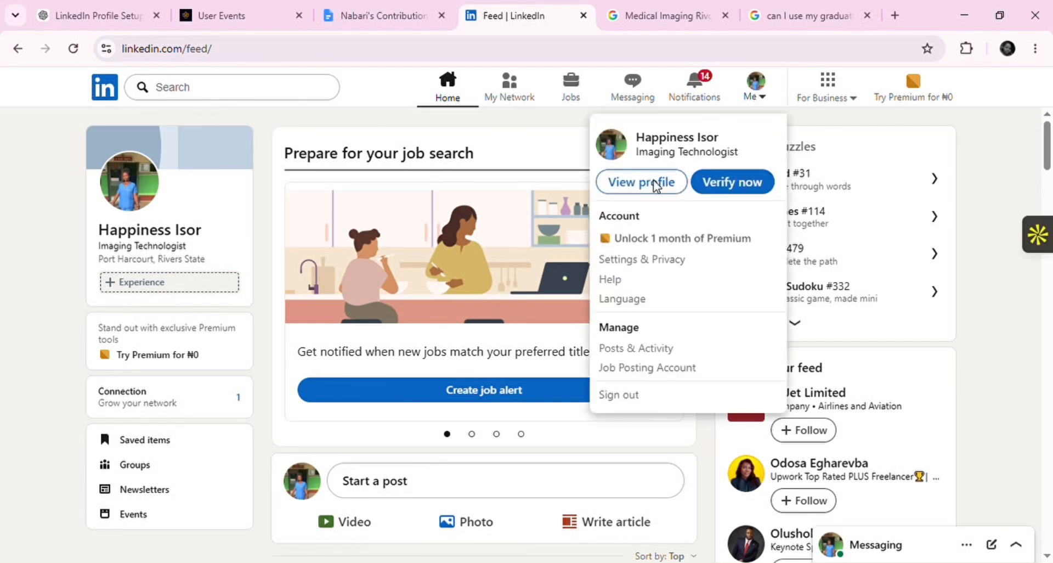
{"action": "left_click", "coordinate": [657, 185]}
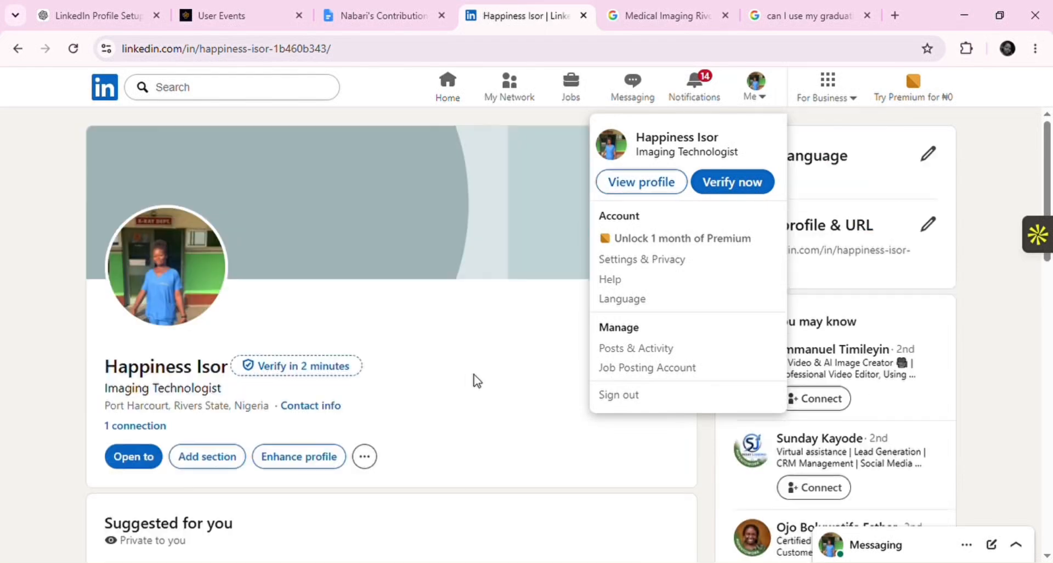
{"action": "left_click", "coordinate": [487, 378]}
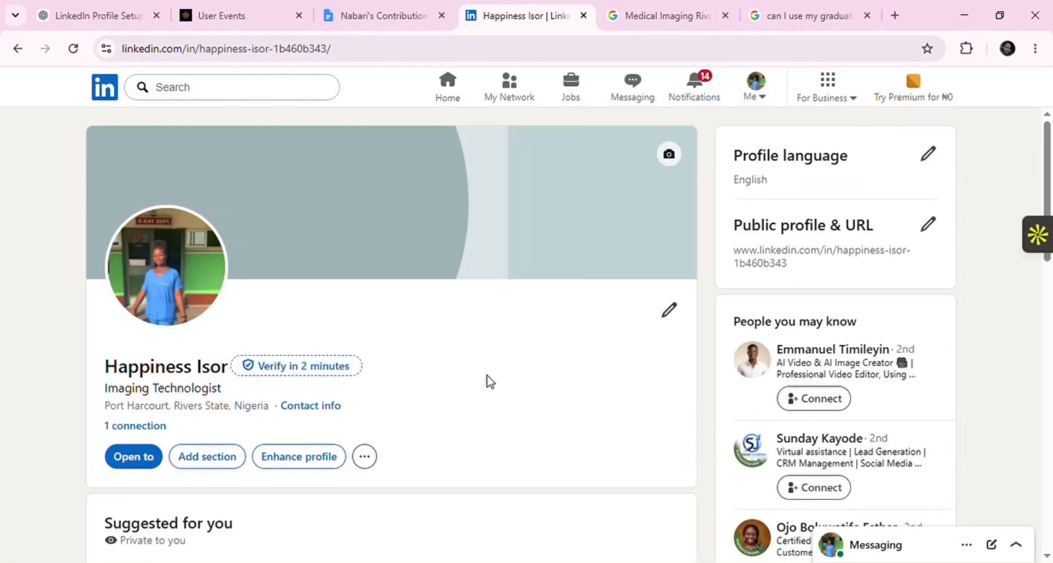
{"action": "scroll", "coordinate": [545, 392], "scroll_direction": "down", "scroll_amount": 5}
{"action": "scroll", "coordinate": [547, 392], "scroll_direction": "down", "scroll_amount": 12}
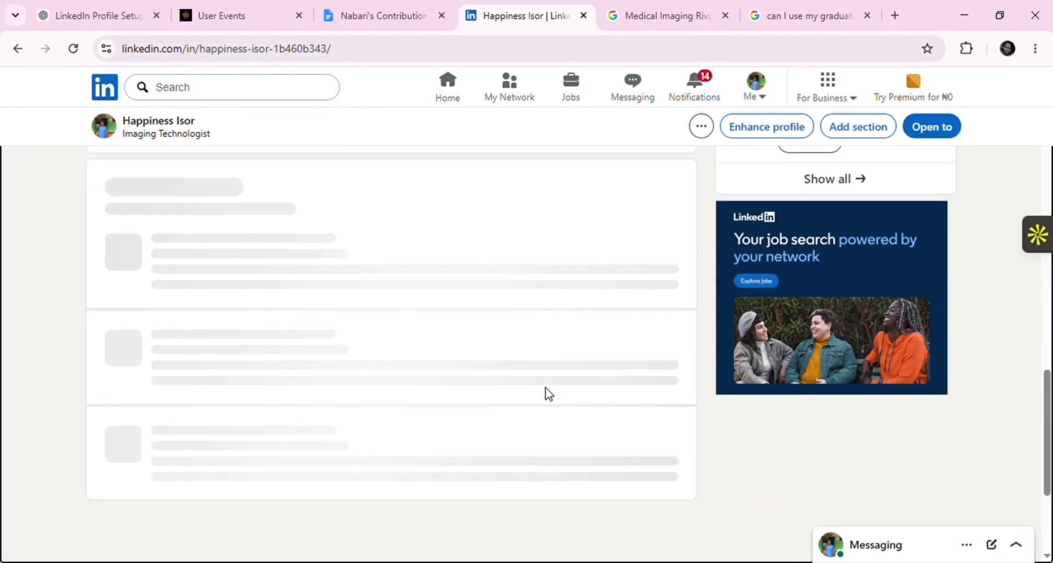
{"action": "scroll", "coordinate": [548, 392], "scroll_direction": "down", "scroll_amount": 3}
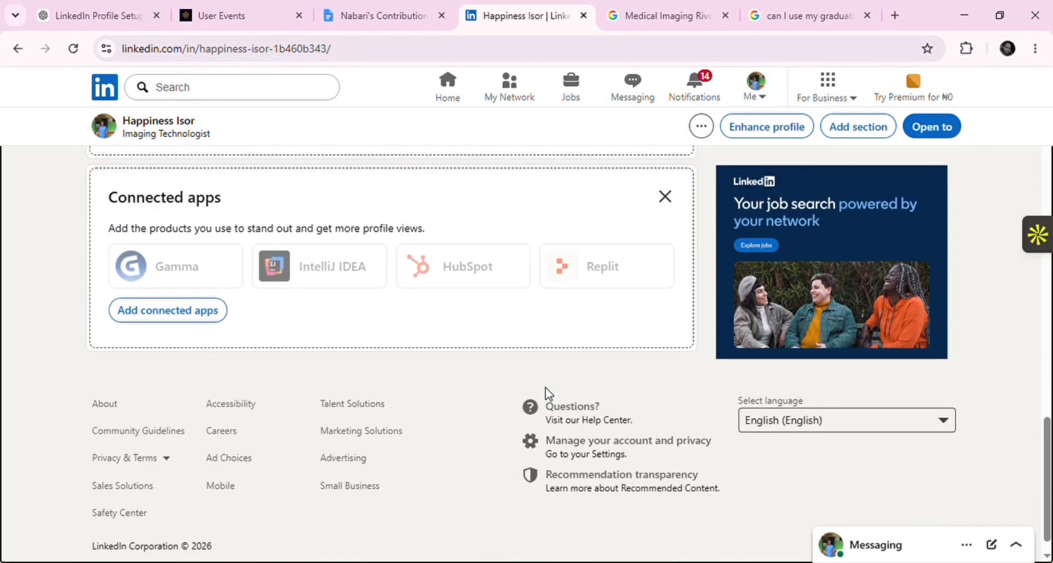
{"action": "scroll", "coordinate": [548, 392], "scroll_direction": "up", "scroll_amount": 1}
{"action": "scroll", "coordinate": [548, 393], "scroll_direction": "up", "scroll_amount": 7}
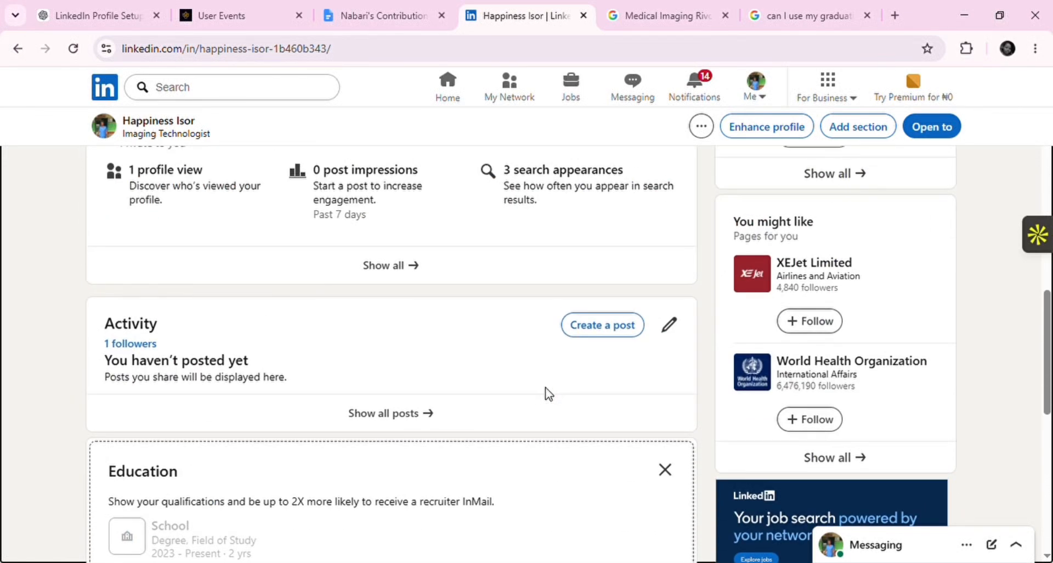
{"action": "scroll", "coordinate": [548, 393], "scroll_direction": "up", "scroll_amount": 10}
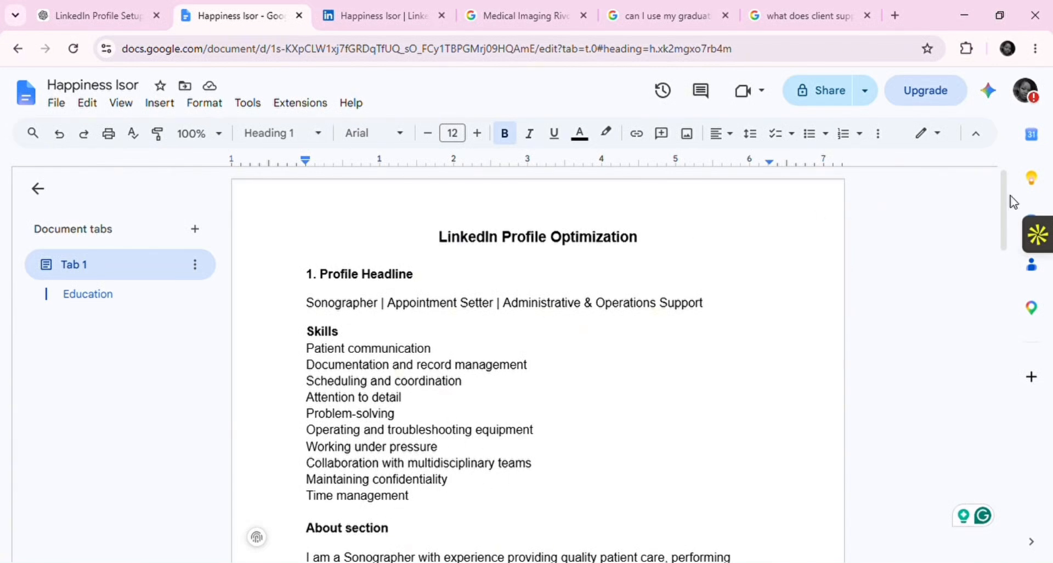
Scroll through the LinkedIn Profile Optimization notes covering the headline, skills and About plans
{"action": "scroll", "coordinate": [1004, 222], "scroll_direction": "down", "scroll_amount": 1}
{"action": "scroll", "coordinate": [1005, 222], "scroll_direction": "down", "scroll_amount": 8}
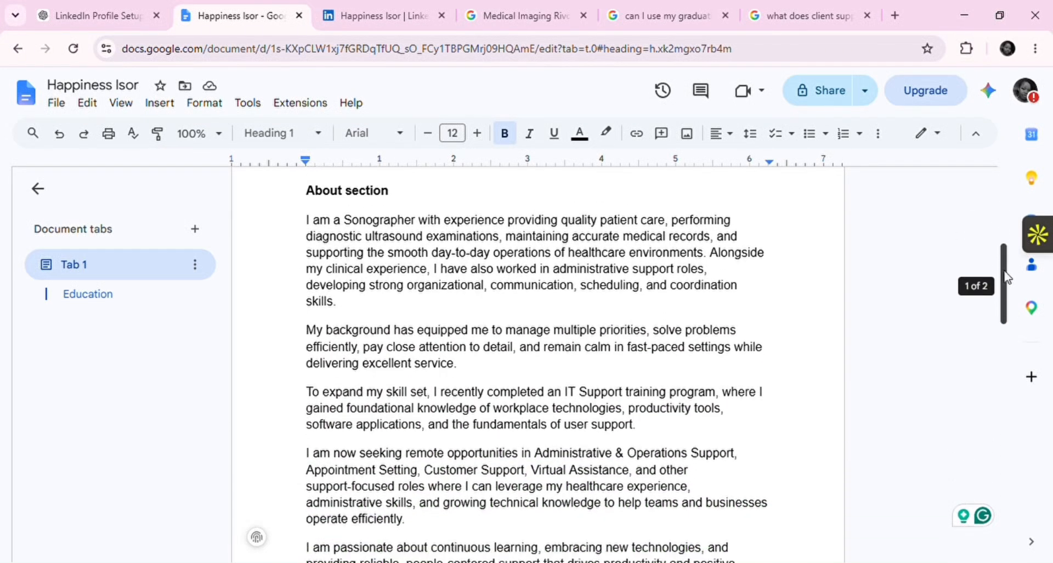
{"action": "left_click_drag", "start_coordinate": [1005, 288], "coordinate": [1009, 441]}
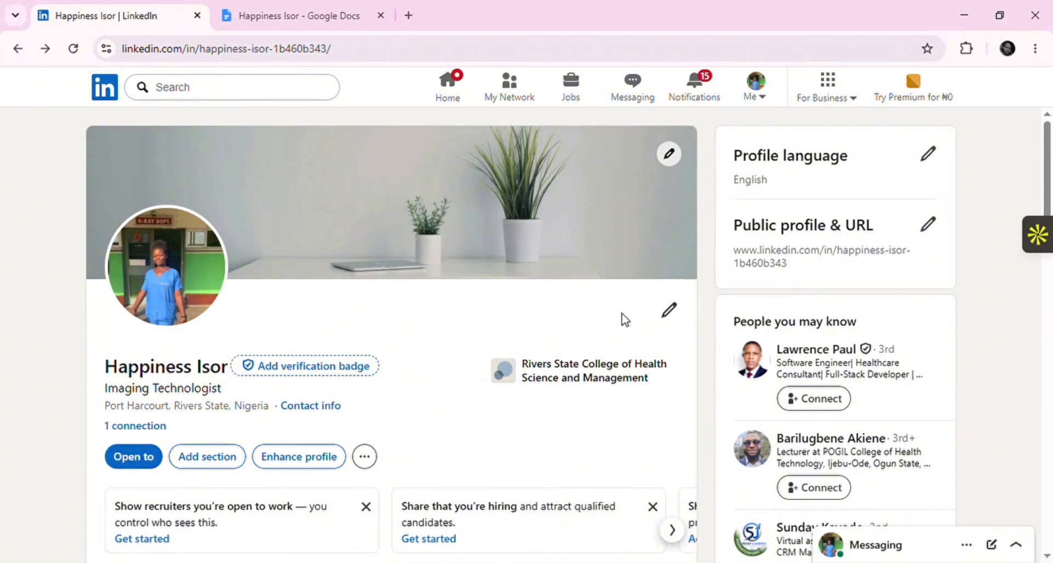
Edit the profile intro and enter an additional name in its Additional name field
{"action": "left_click", "coordinate": [671, 310]}
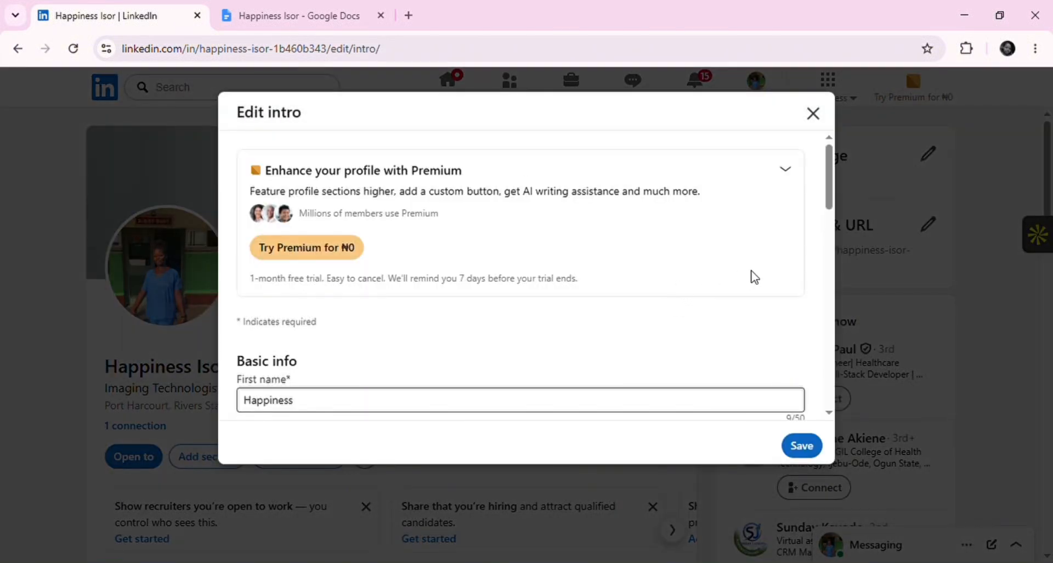
{"action": "left_click_drag", "start_coordinate": [828, 193], "coordinate": [831, 254]}
{"action": "left_click", "coordinate": [751, 282]}
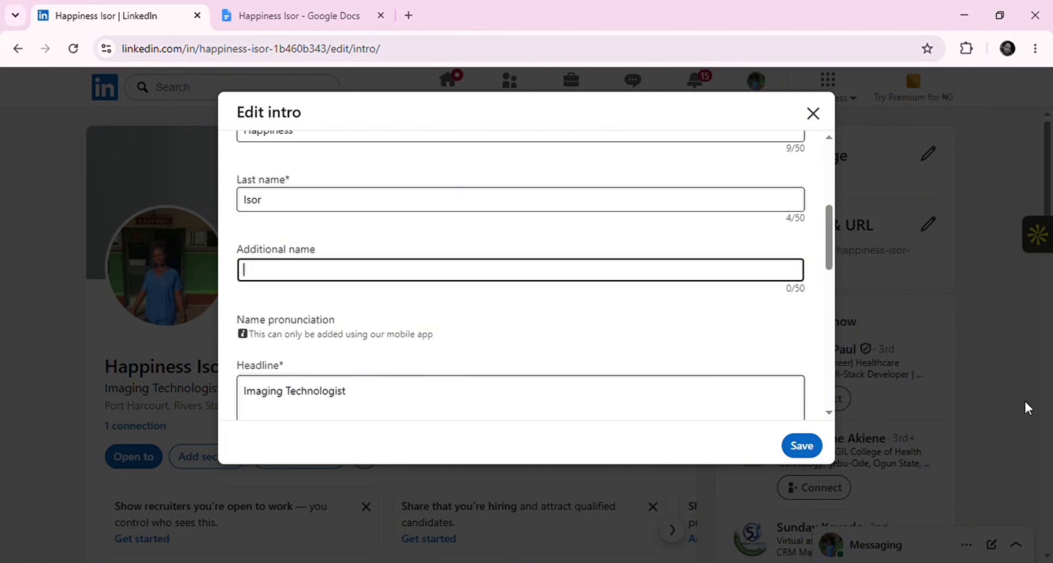
{"action": "left_click", "coordinate": [625, 281]}
{"action": "type", "text": "Bari-edora"}
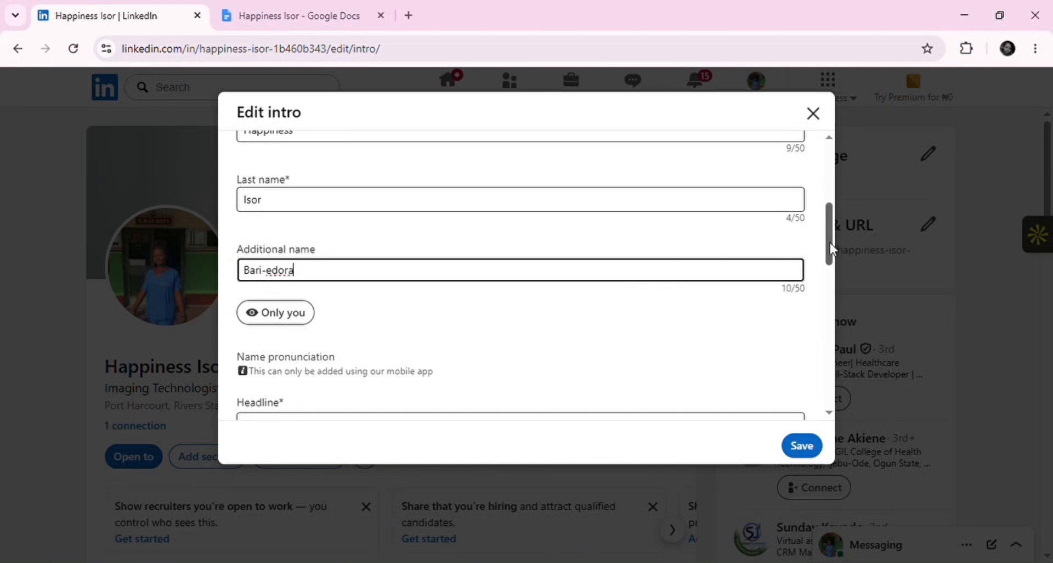
{"action": "left_click_drag", "start_coordinate": [830, 243], "coordinate": [831, 284]}
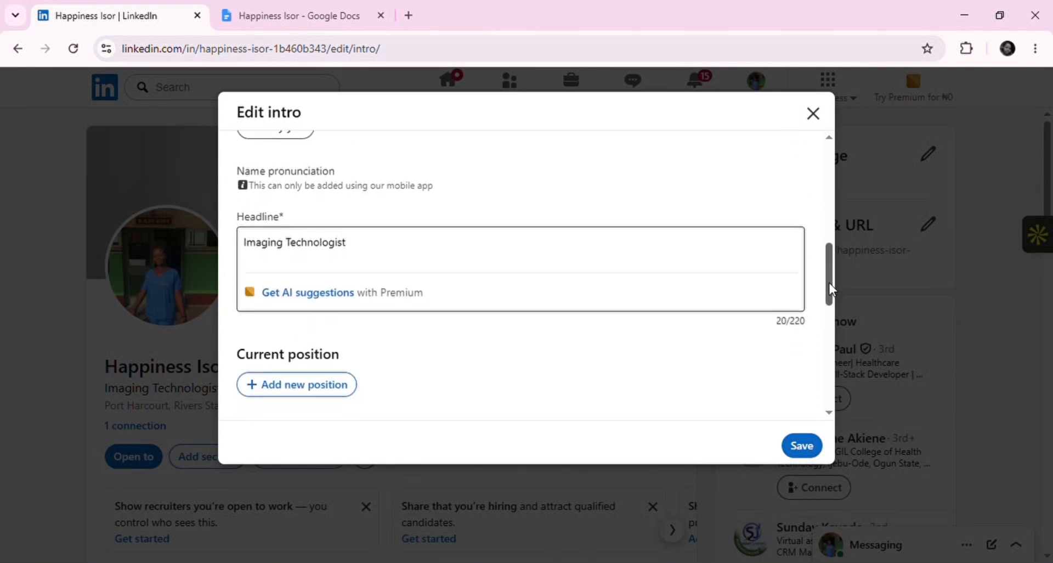
Copy the planned headline from the notes into Headline: 'Sonographer | Appointment Setter | Administrative & Operations Support'
{"action": "left_click", "coordinate": [294, 14]}
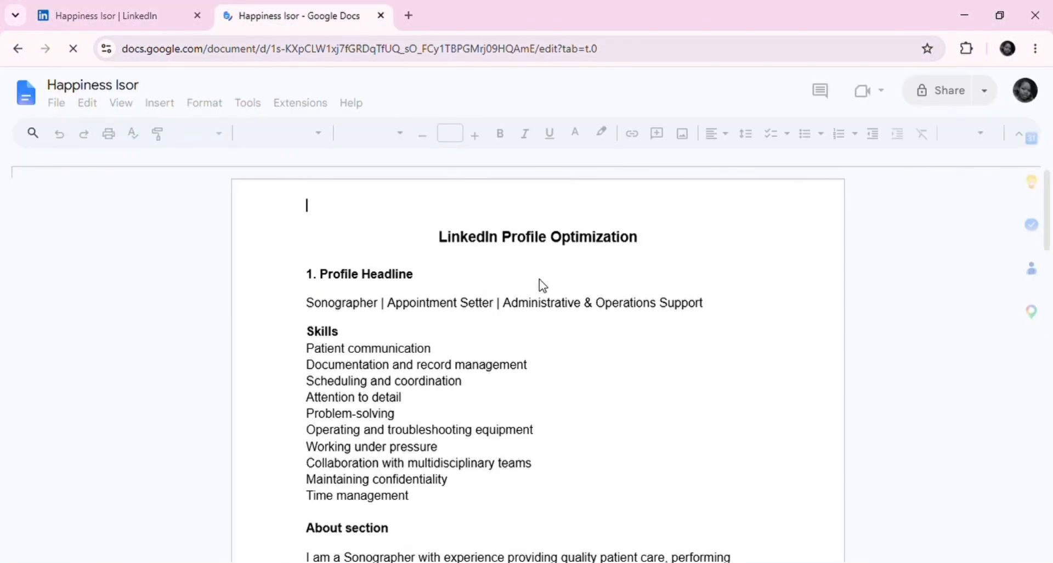
{"action": "triple_click", "coordinate": [523, 303]}
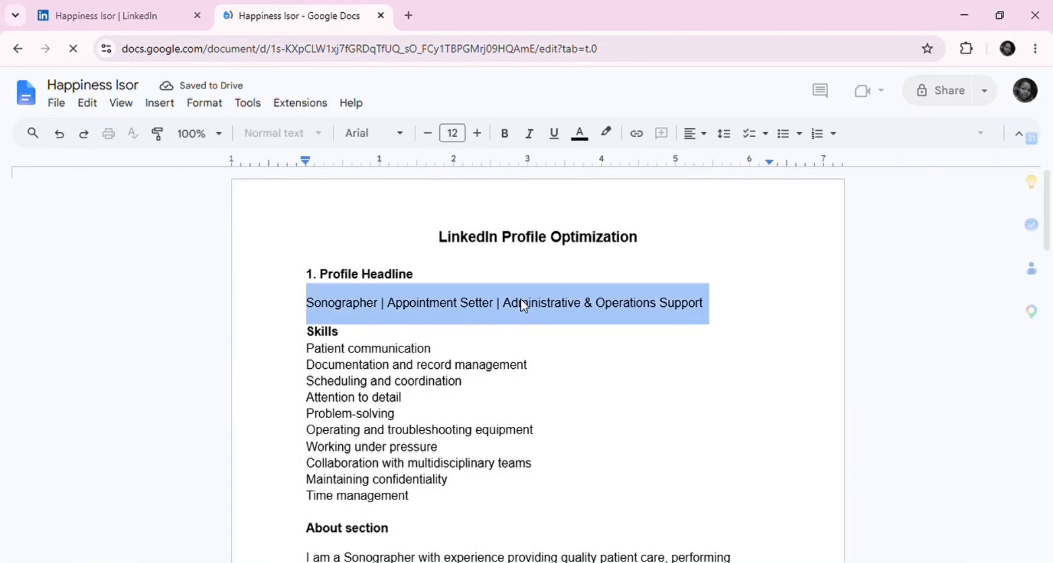
{"action": "left_click", "coordinate": [134, 18]}
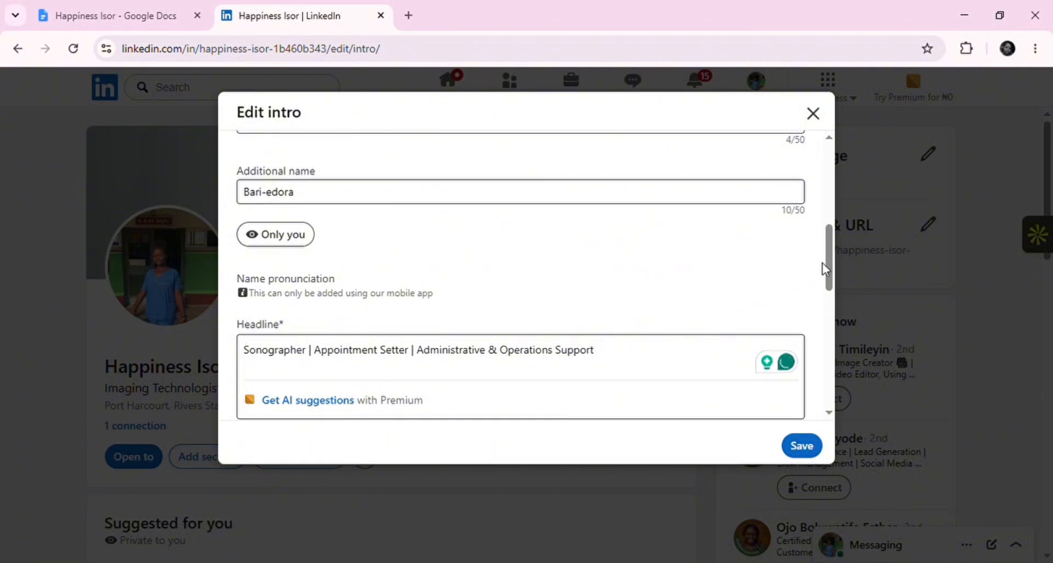
{"action": "scroll", "coordinate": [829, 262], "scroll_direction": "down", "scroll_amount": 1}
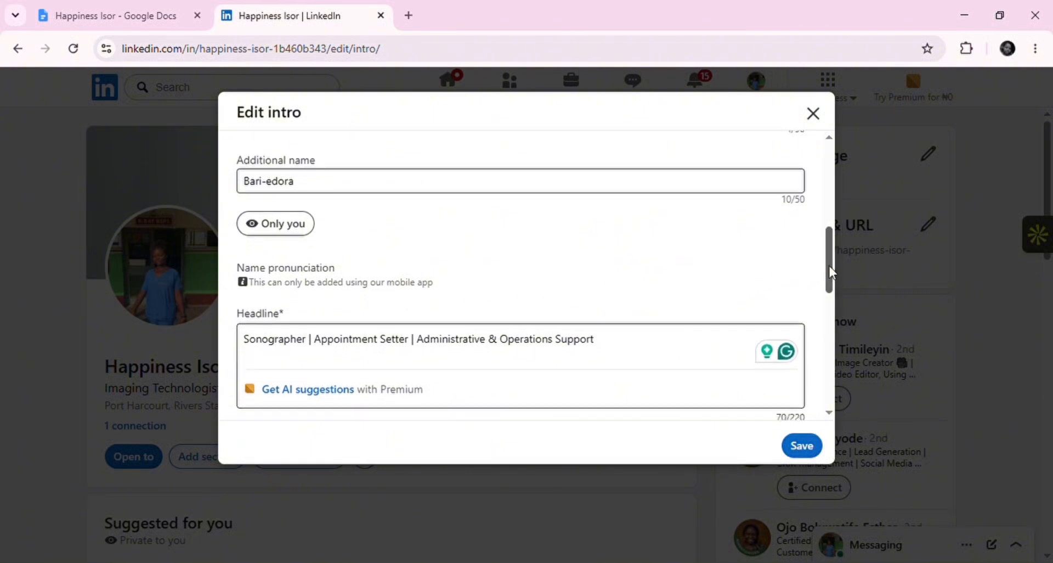
{"action": "scroll", "coordinate": [829, 281], "scroll_direction": "down", "scroll_amount": 3}
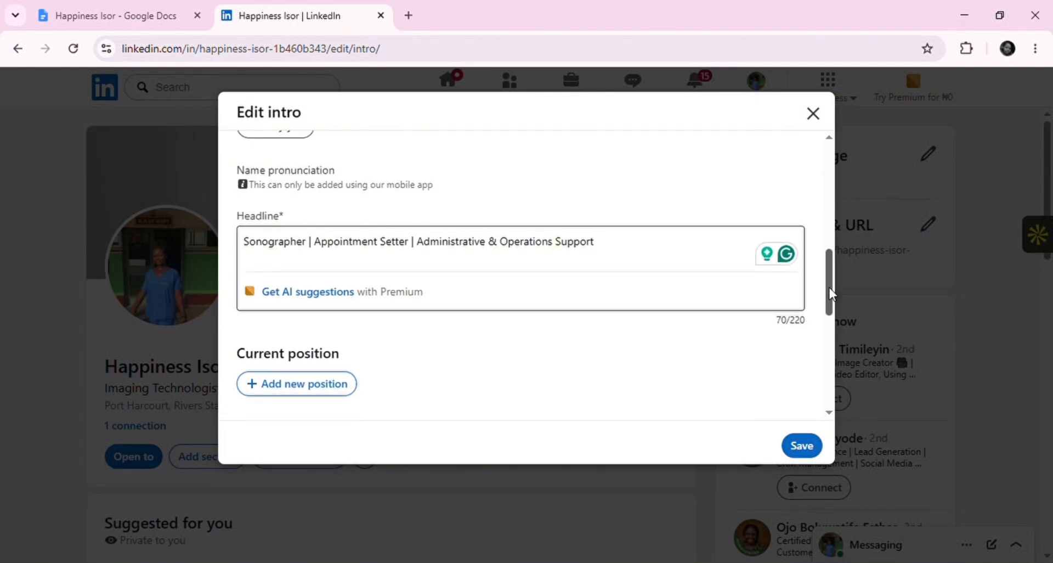
{"action": "scroll", "coordinate": [828, 414], "scroll_direction": "down", "scroll_amount": 7}
{"action": "scroll", "coordinate": [831, 417], "scroll_direction": "down", "scroll_amount": 1}
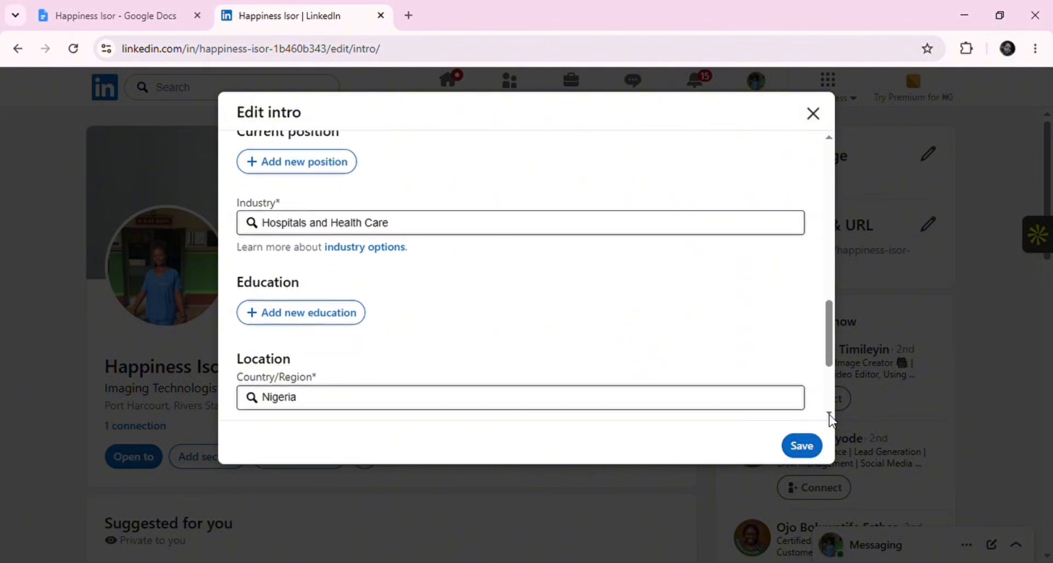
{"action": "scroll", "coordinate": [832, 420], "scroll_direction": "down", "scroll_amount": 1}
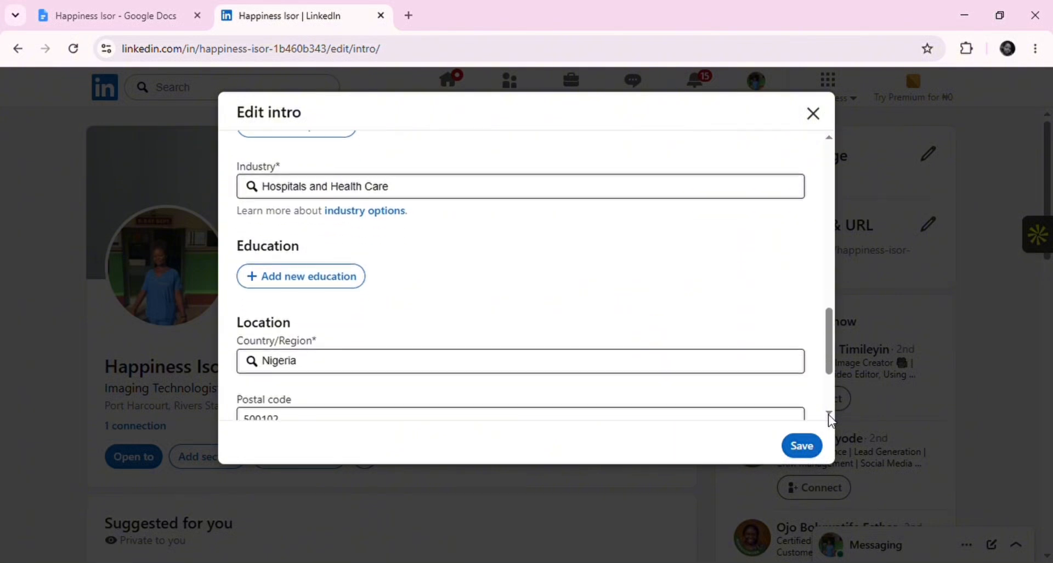
Start a new education entry with a school name and start date January 2013
{"action": "left_click", "coordinate": [341, 273]}
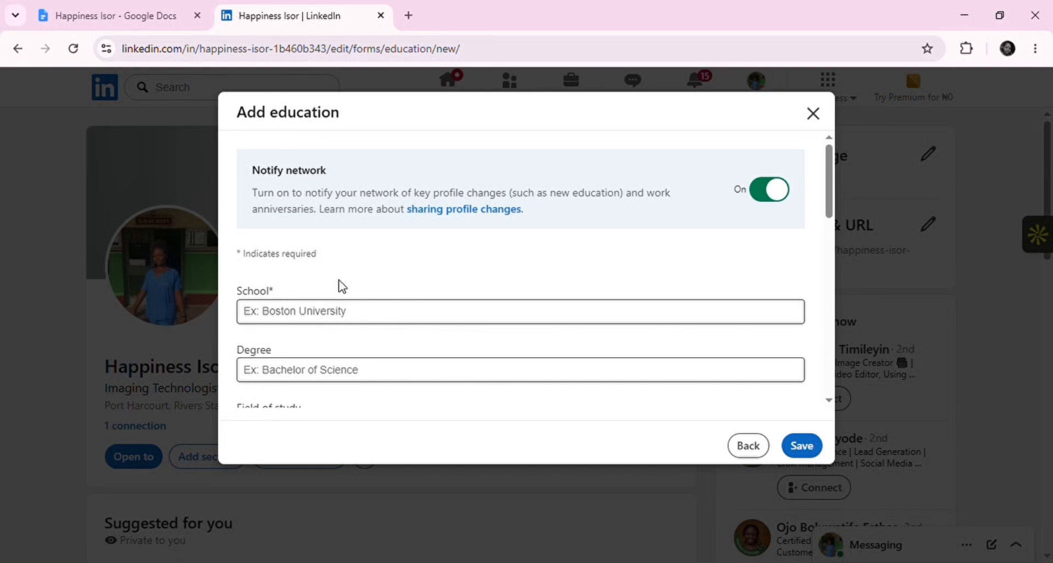
{"action": "left_click", "coordinate": [328, 323]}
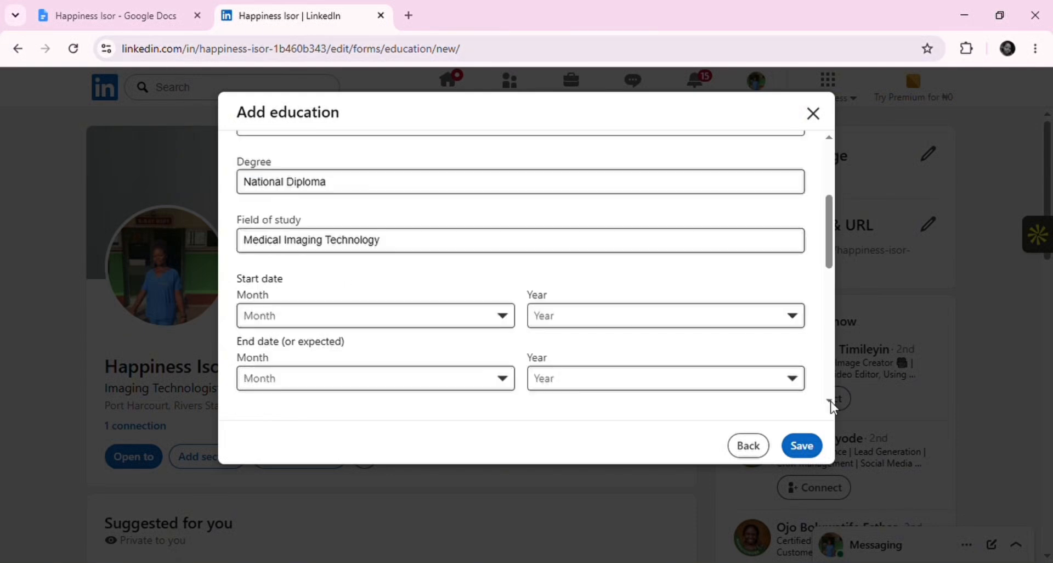
{"action": "scroll", "coordinate": [827, 399], "scroll_direction": "down", "scroll_amount": 1}
{"action": "left_click", "coordinate": [483, 245]}
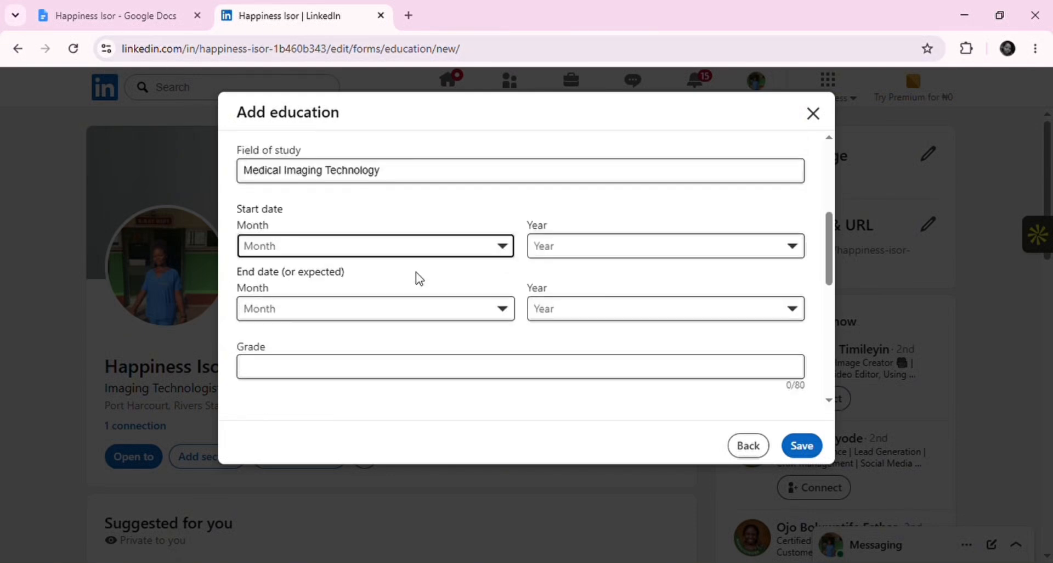
{"action": "left_click", "coordinate": [439, 280]}
{"action": "left_click", "coordinate": [578, 257]}
{"action": "left_click", "coordinate": [574, 448]}
Set the education end month to November and add the skill 'Ultrasound'
{"action": "left_click", "coordinate": [416, 311]}
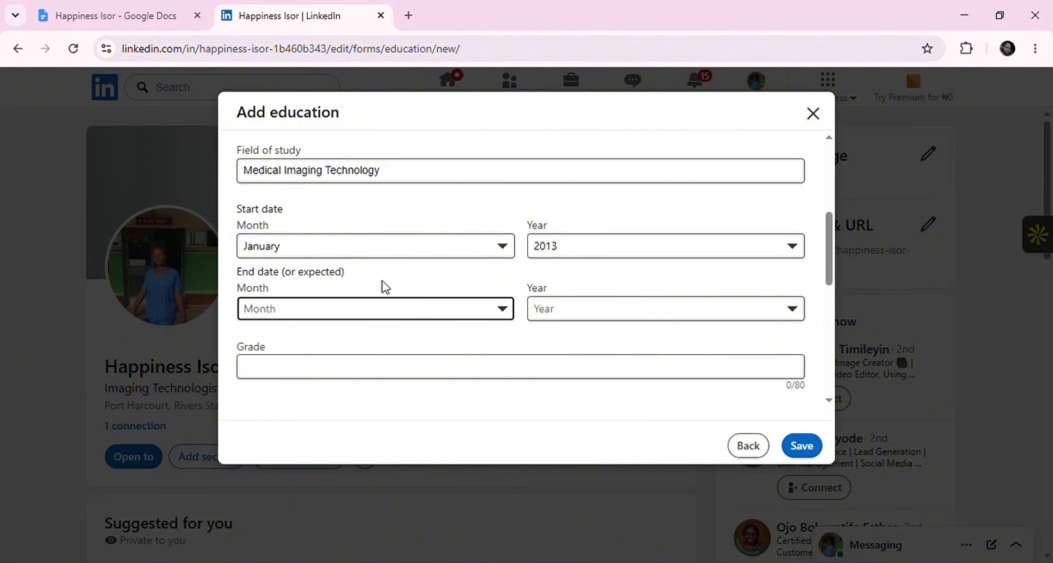
{"action": "left_click", "coordinate": [384, 283]}
{"action": "left_click", "coordinate": [675, 315]}
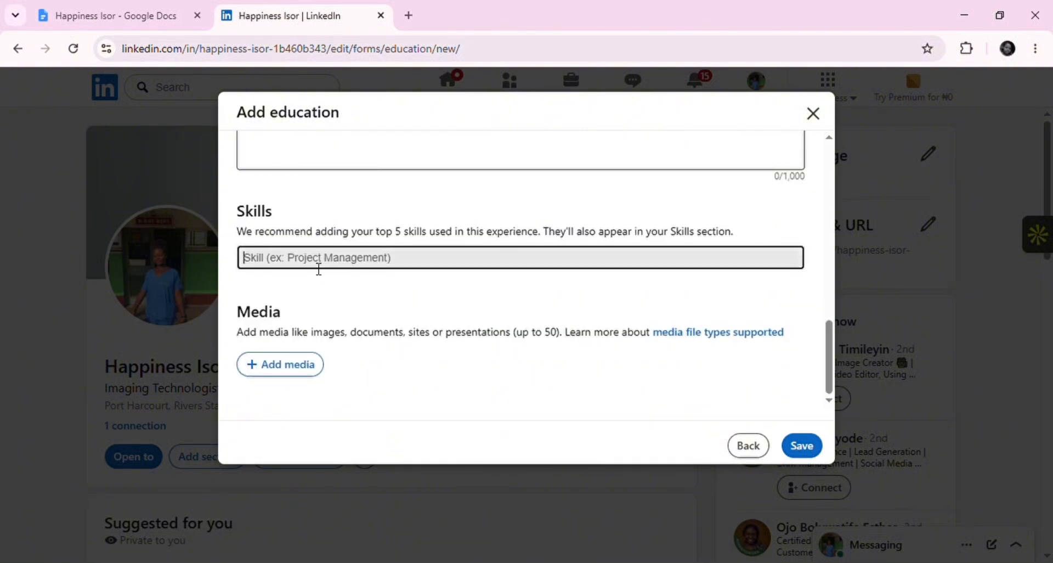
{"action": "type", "text": "Ultrasound"}
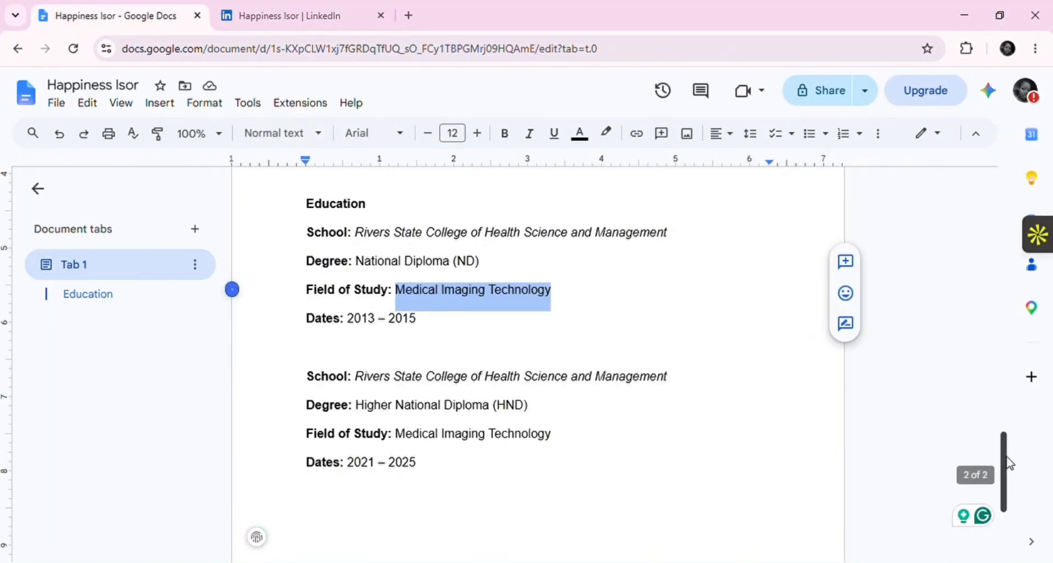
Scroll the notes up to More Skills and select the word 'Ultrasound'
{"action": "left_click_drag", "start_coordinate": [1008, 462], "coordinate": [997, 383]}
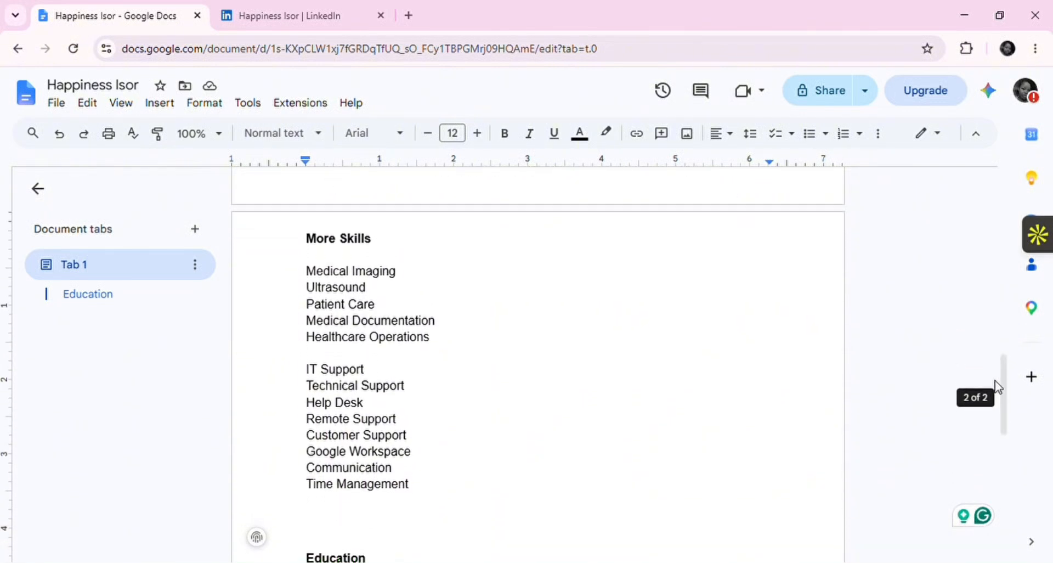
{"action": "double_click", "coordinate": [349, 287]}
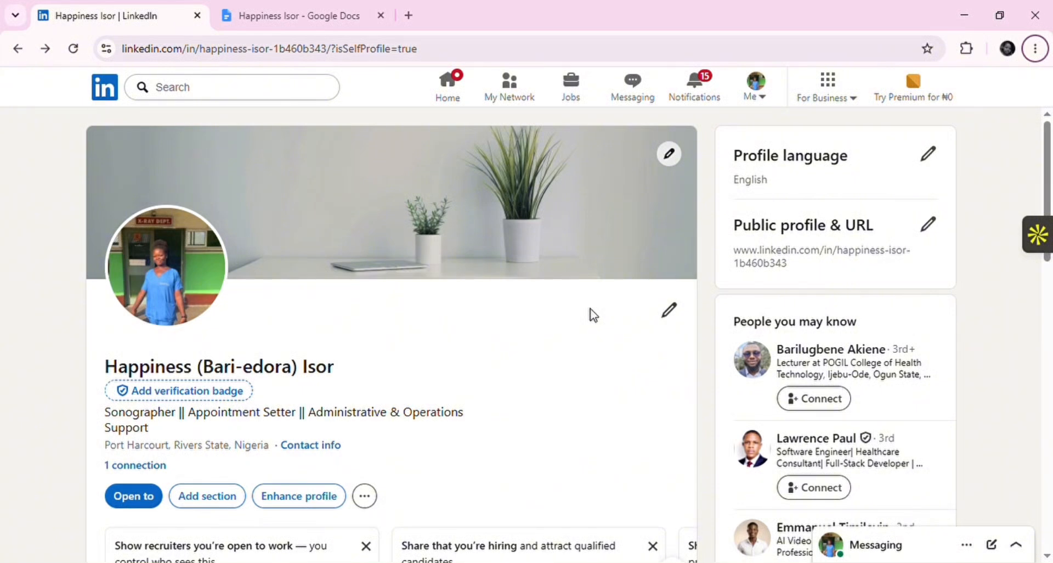
Upload the purple-outfit portrait as profile photo, reposition, rotate and zoom to 1.1, and save
{"action": "left_click", "coordinate": [187, 284]}
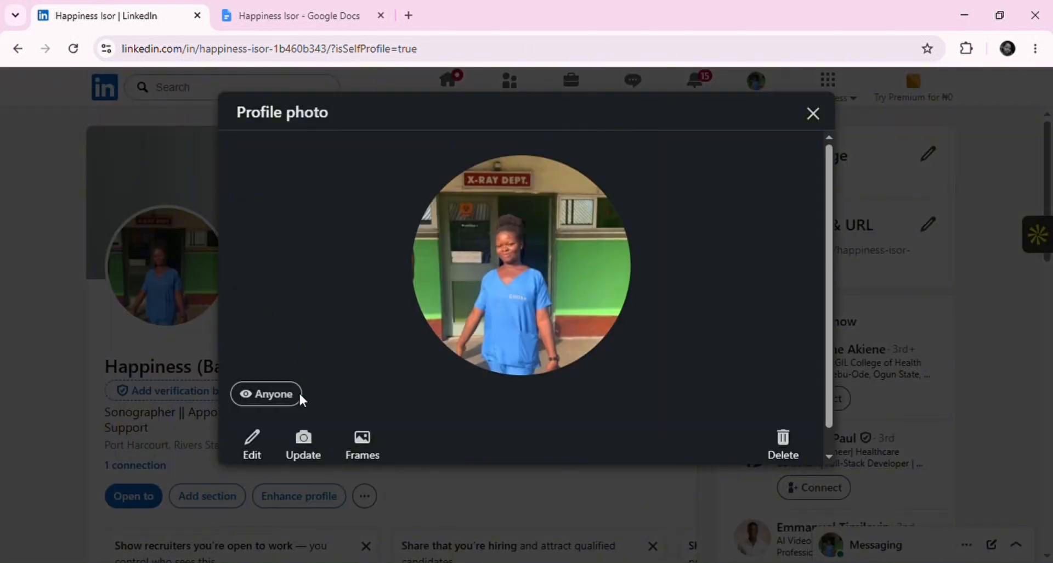
{"action": "left_click", "coordinate": [309, 454]}
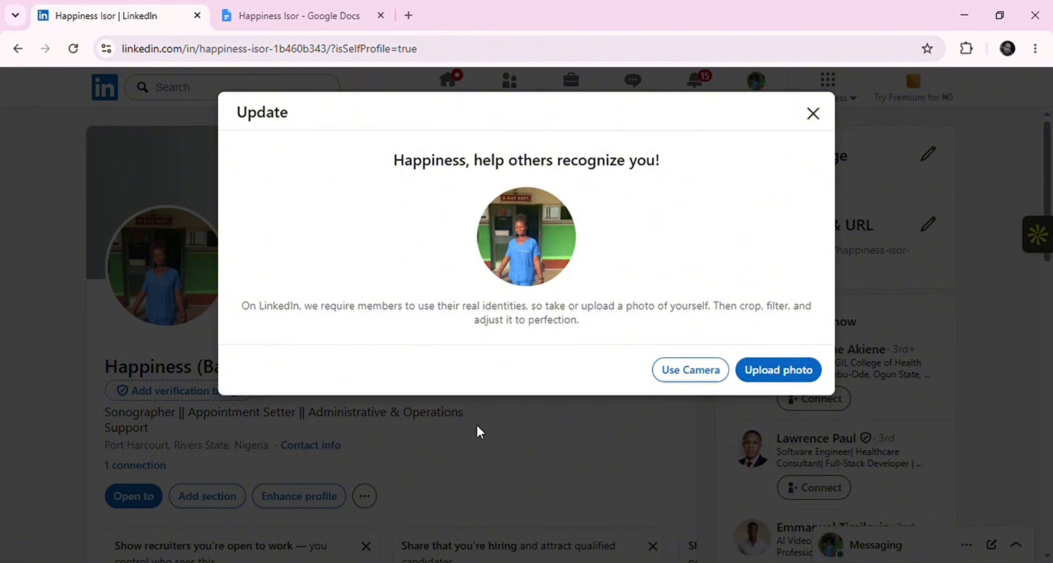
{"action": "left_click", "coordinate": [766, 370]}
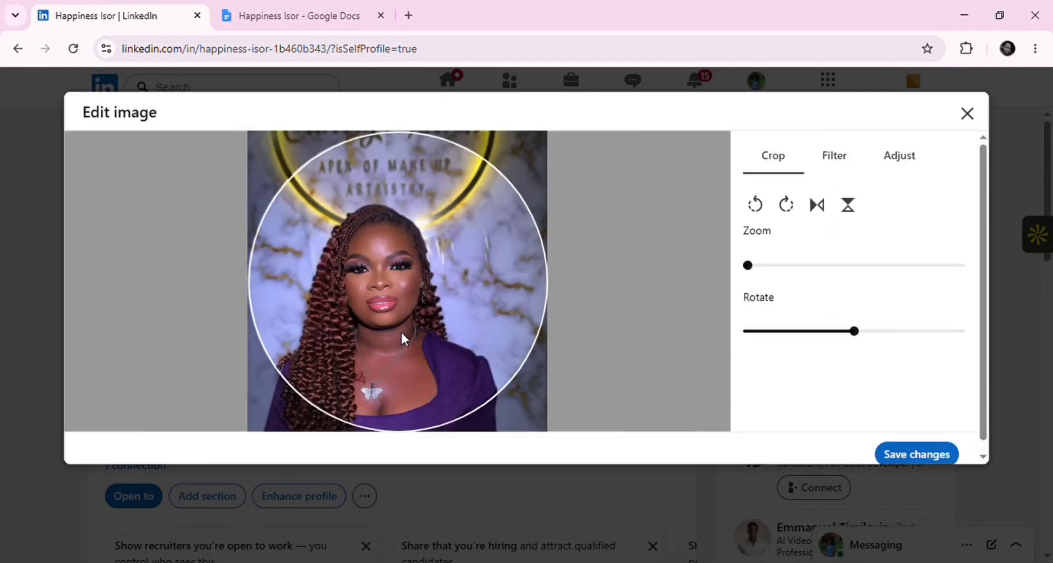
{"action": "left_click_drag", "start_coordinate": [411, 322], "coordinate": [462, 280]}
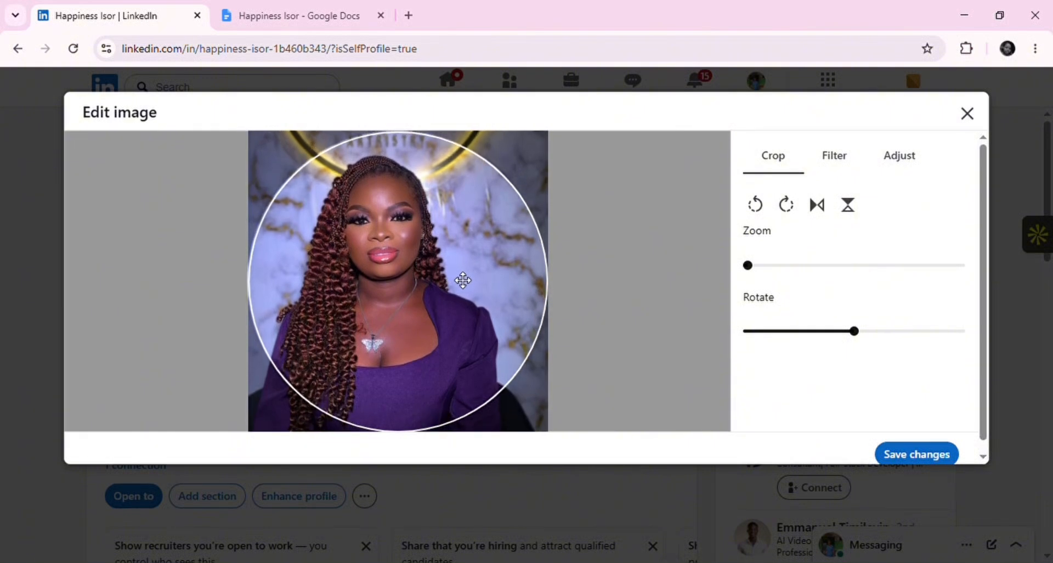
{"action": "left_click_drag", "start_coordinate": [860, 339], "coordinate": [864, 345]}
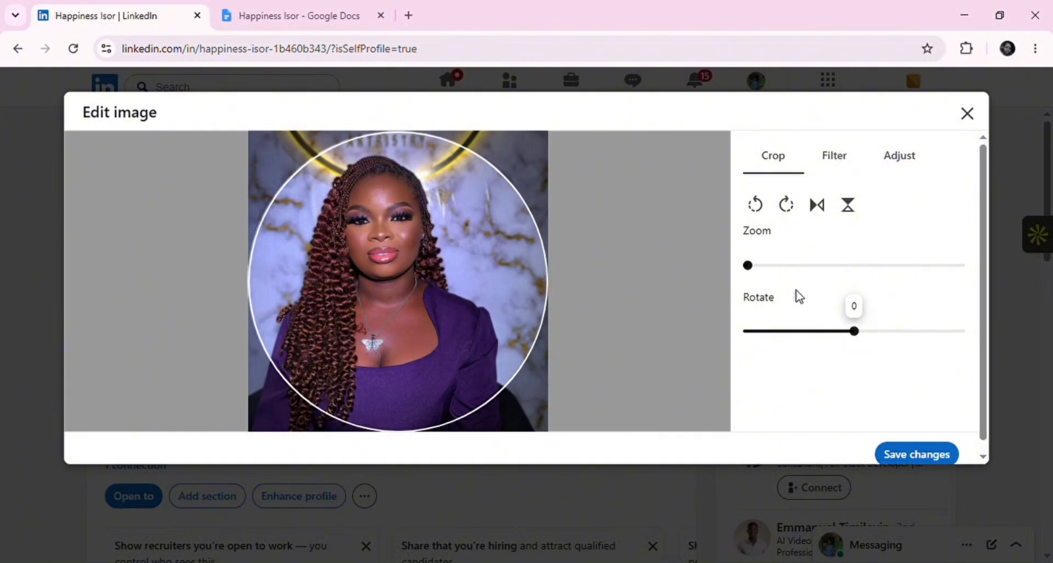
{"action": "mouse_move", "coordinate": [770, 280]}
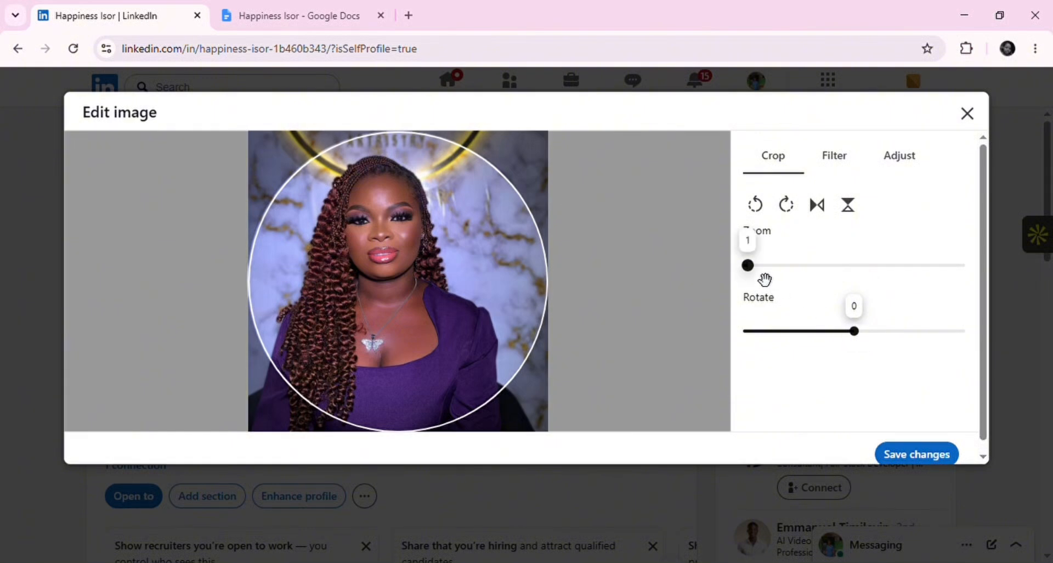
{"action": "left_click", "coordinate": [764, 280]}
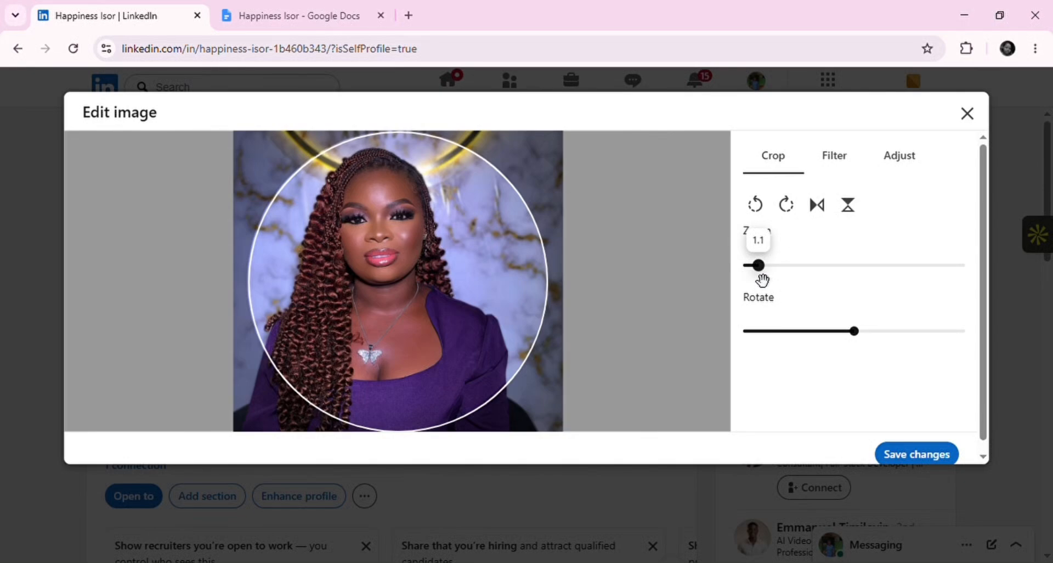
{"action": "left_click_drag", "start_coordinate": [763, 280], "coordinate": [759, 282]}
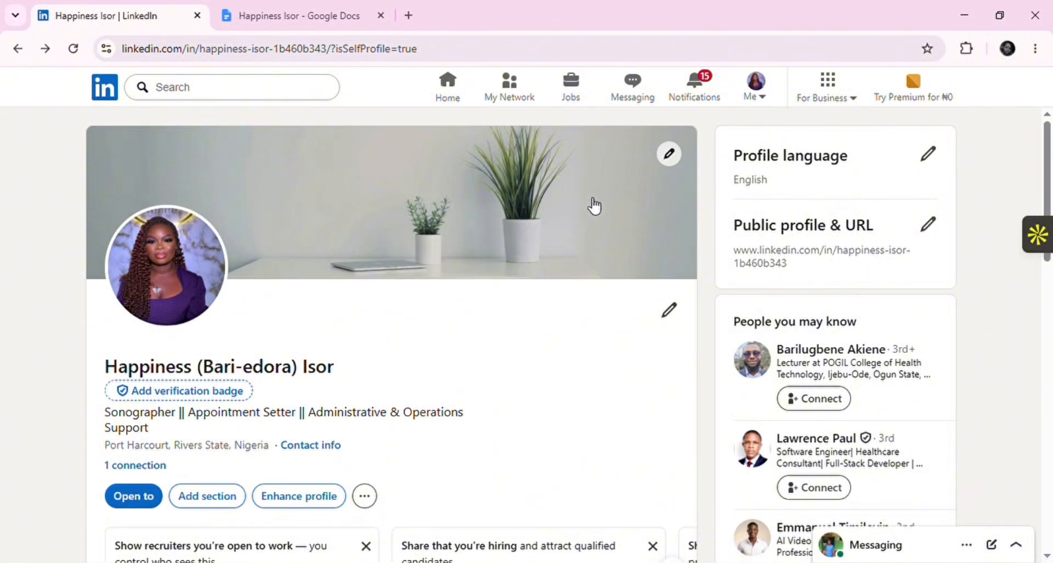
Replace the cover image with the red and teal geometric gallery picture and save it
{"action": "left_click", "coordinate": [669, 155]}
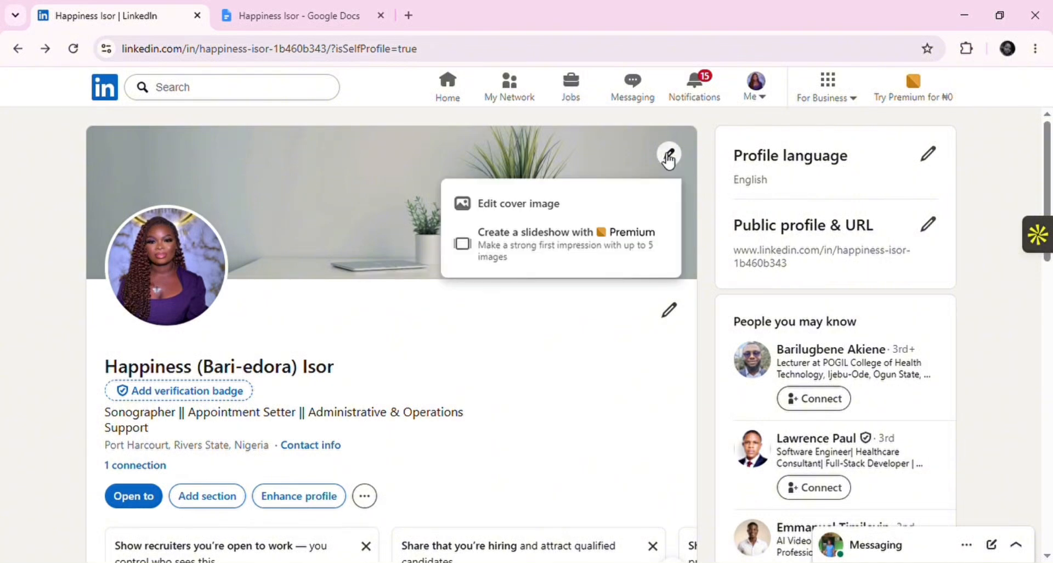
{"action": "left_click", "coordinate": [566, 208]}
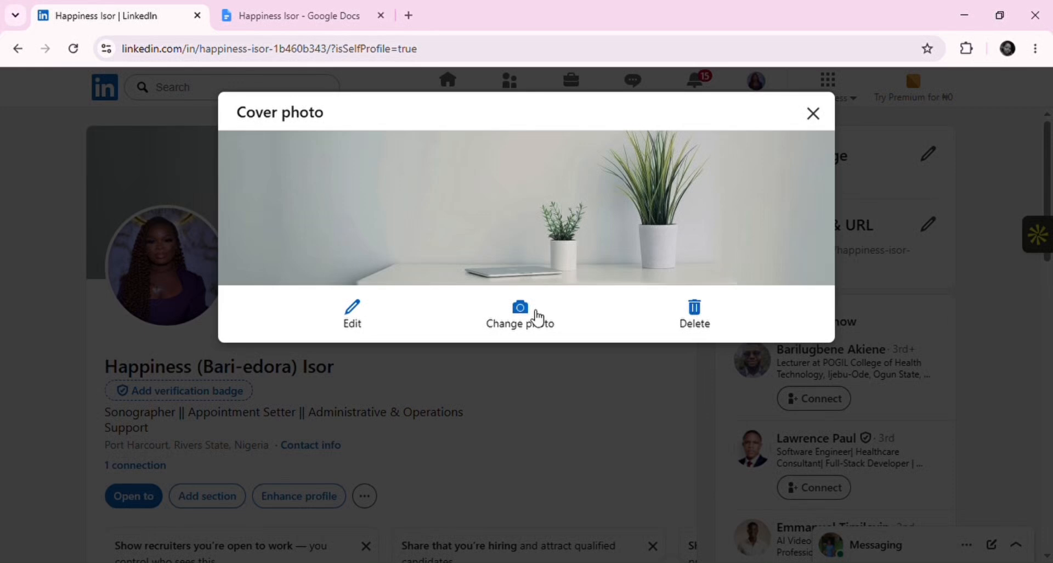
{"action": "left_click", "coordinate": [532, 314]}
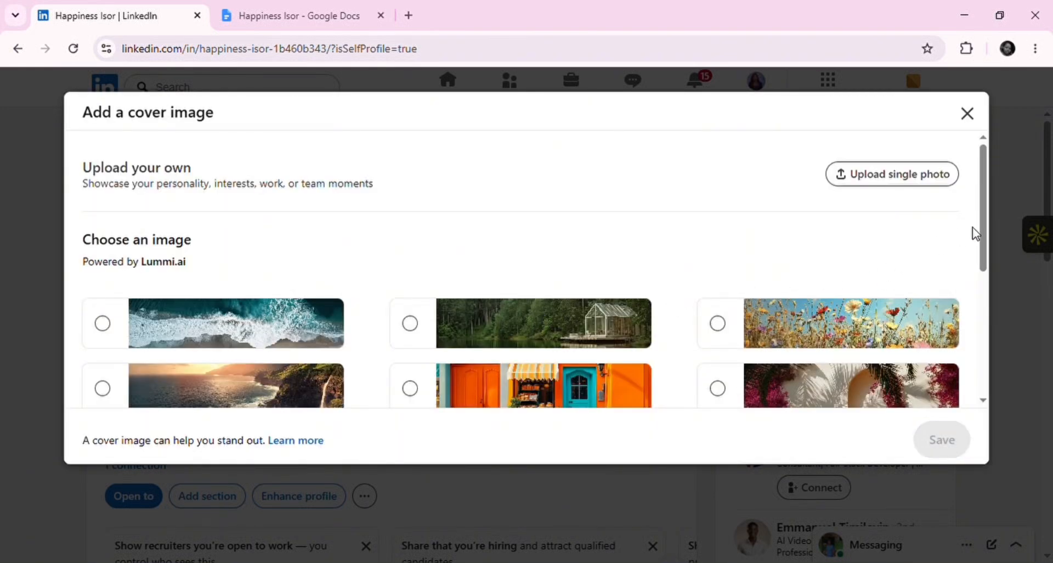
{"action": "scroll", "coordinate": [986, 236], "scroll_direction": "down", "scroll_amount": 2}
{"action": "left_click", "coordinate": [411, 349]}
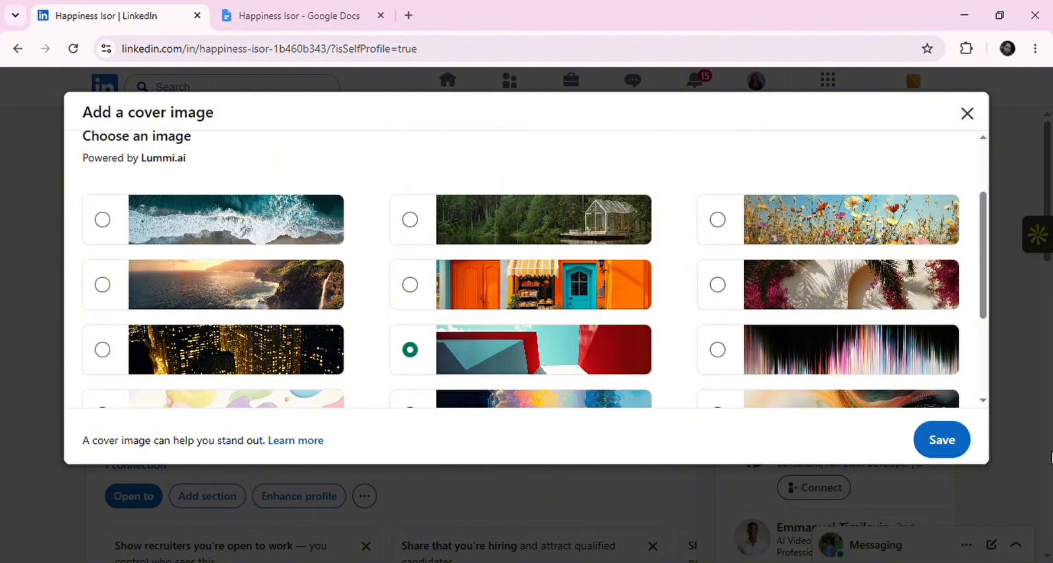
{"action": "left_click", "coordinate": [942, 438]}
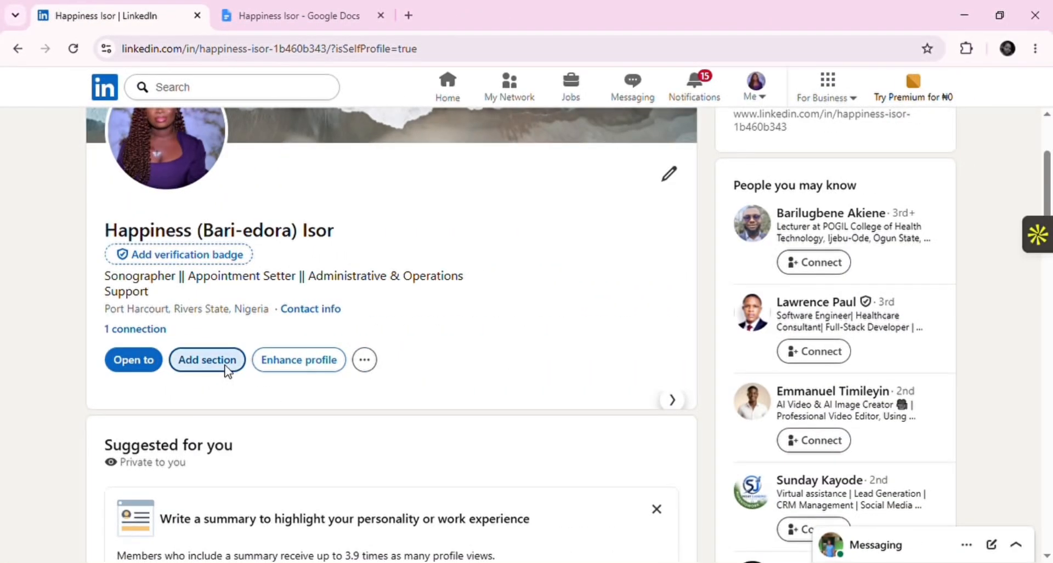
From Add section, choose Add about under Core to get an empty summary box
{"action": "left_click", "coordinate": [229, 371]}
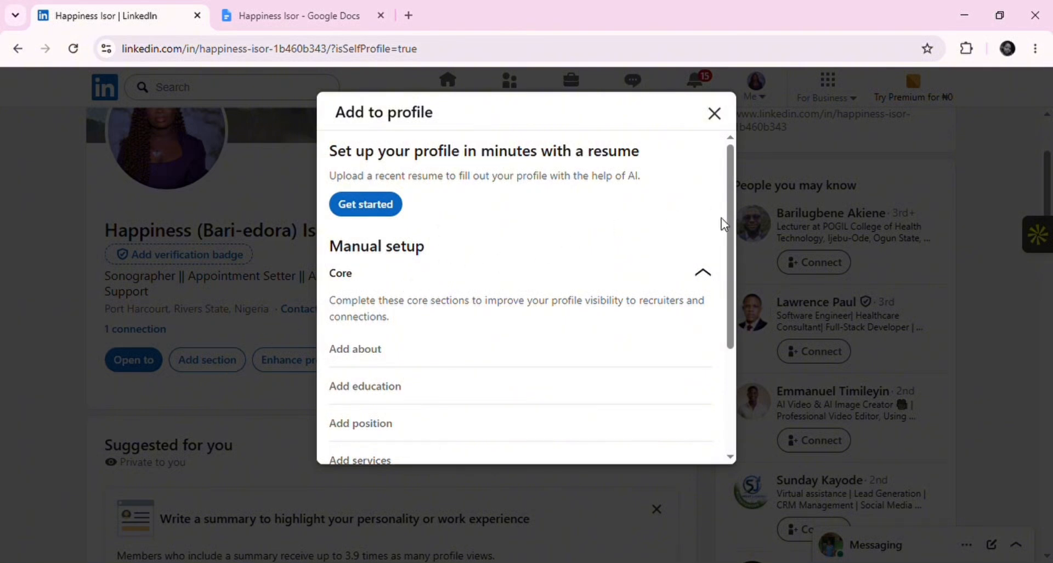
{"action": "left_click_drag", "start_coordinate": [732, 226], "coordinate": [729, 284]}
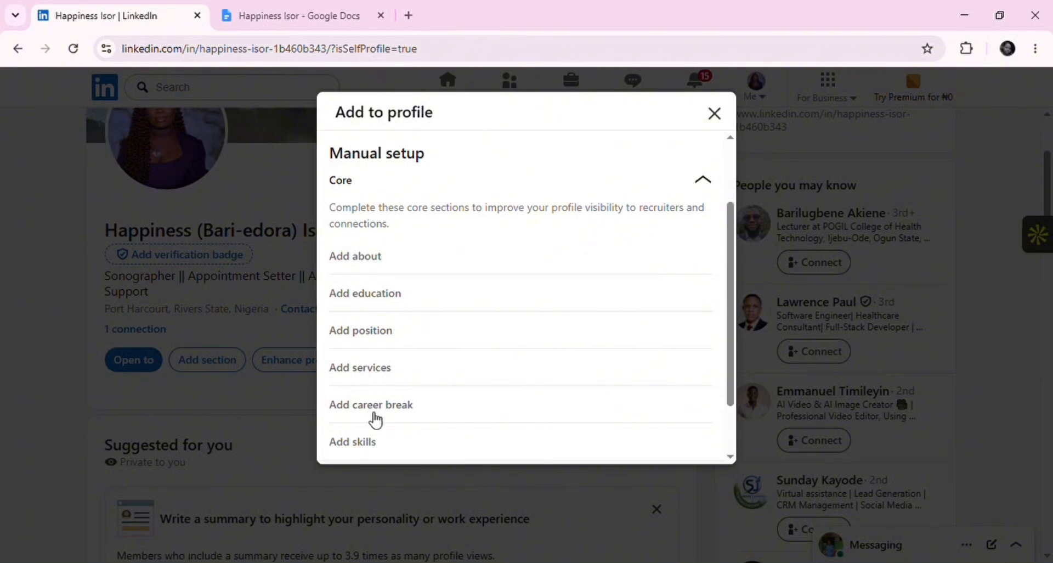
{"action": "scroll", "coordinate": [351, 349], "scroll_direction": "up", "scroll_amount": 2}
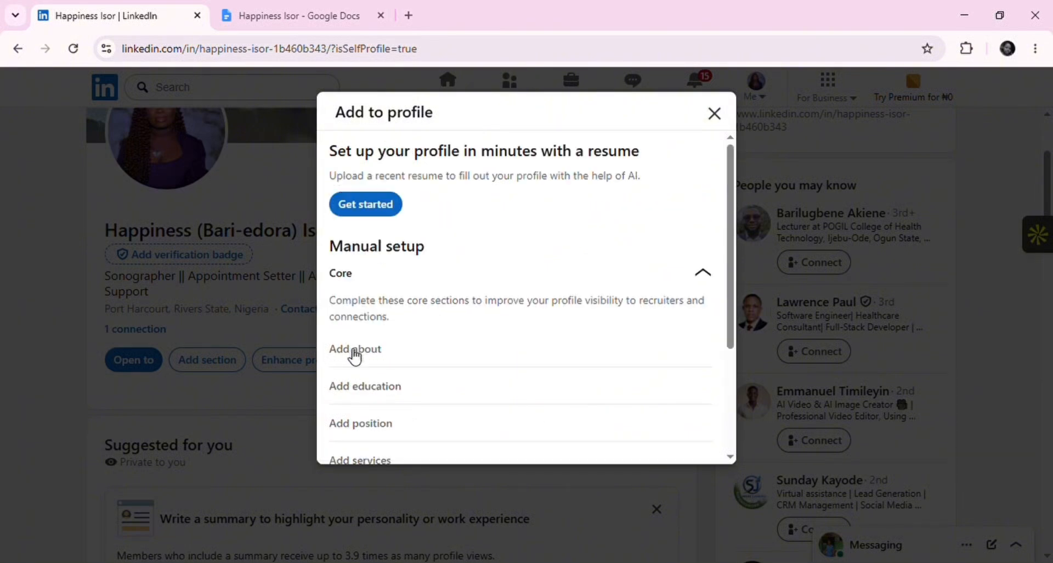
{"action": "left_click", "coordinate": [355, 350]}
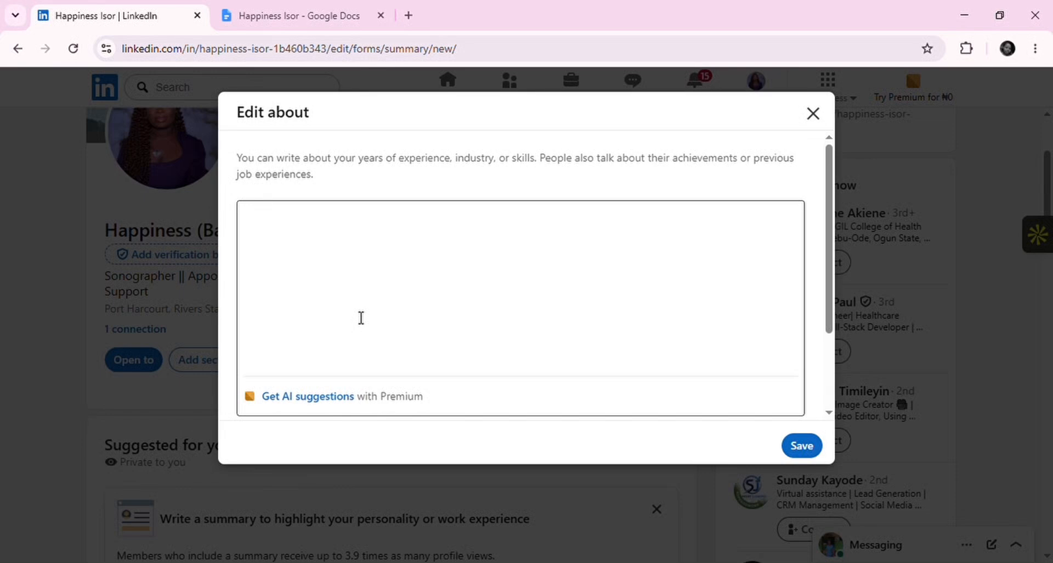
Copy the About text from the Google Docs notes and paste it into the Edit about box
{"action": "left_click", "coordinate": [269, 14]}
{"action": "left_click_drag", "start_coordinate": [307, 203], "coordinate": [516, 456]}
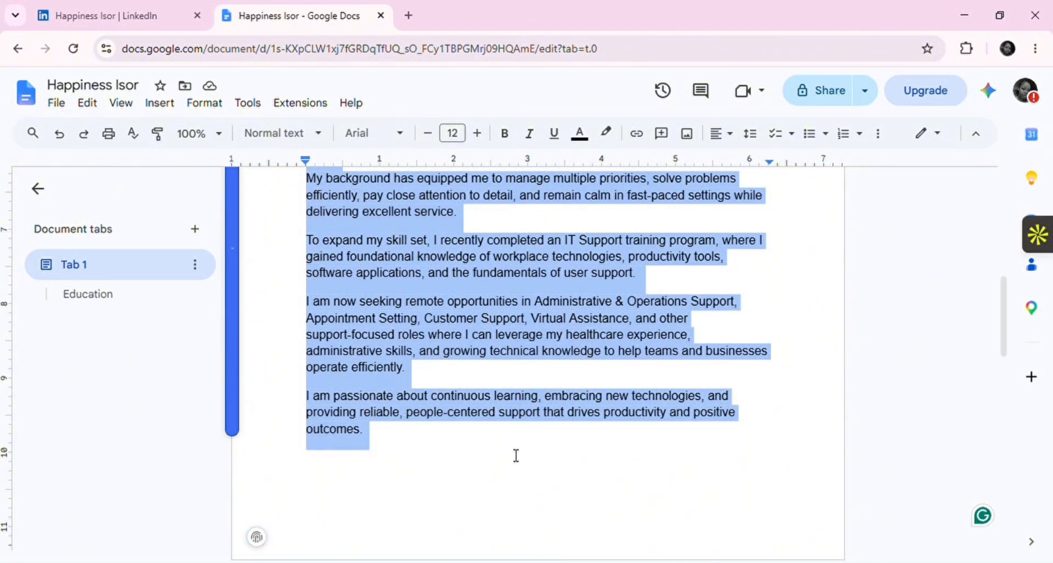
{"action": "key", "text": "ctrl+c"}
{"action": "key", "text": "ctrl+shift+Tab"}
{"action": "key", "text": "ctrl+v"}
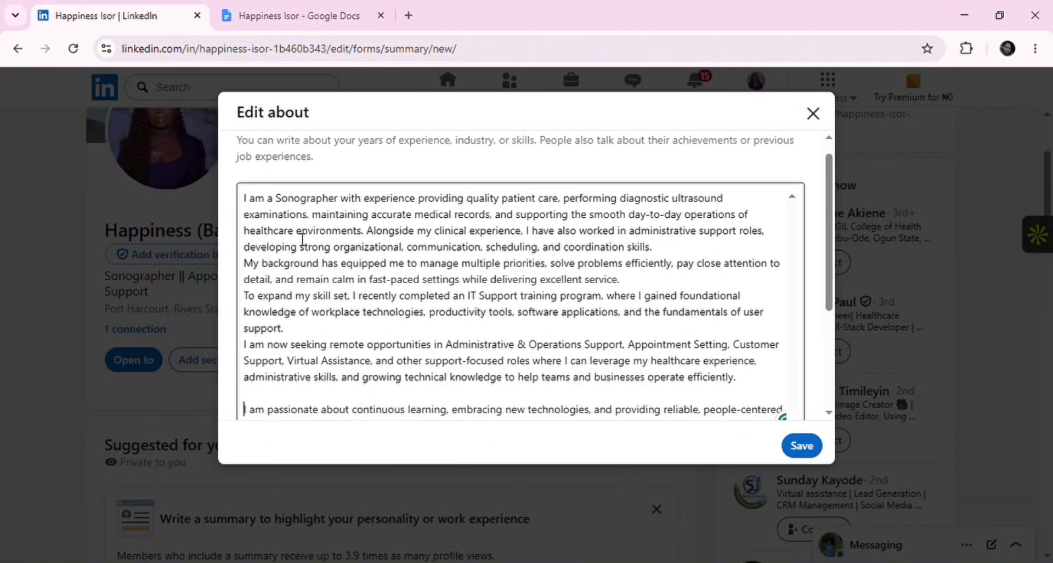
Add blank lines after the first and IT Support paragraphs, then save the About section
{"action": "left_click", "coordinate": [617, 250]}
{"action": "key", "text": "Return"}
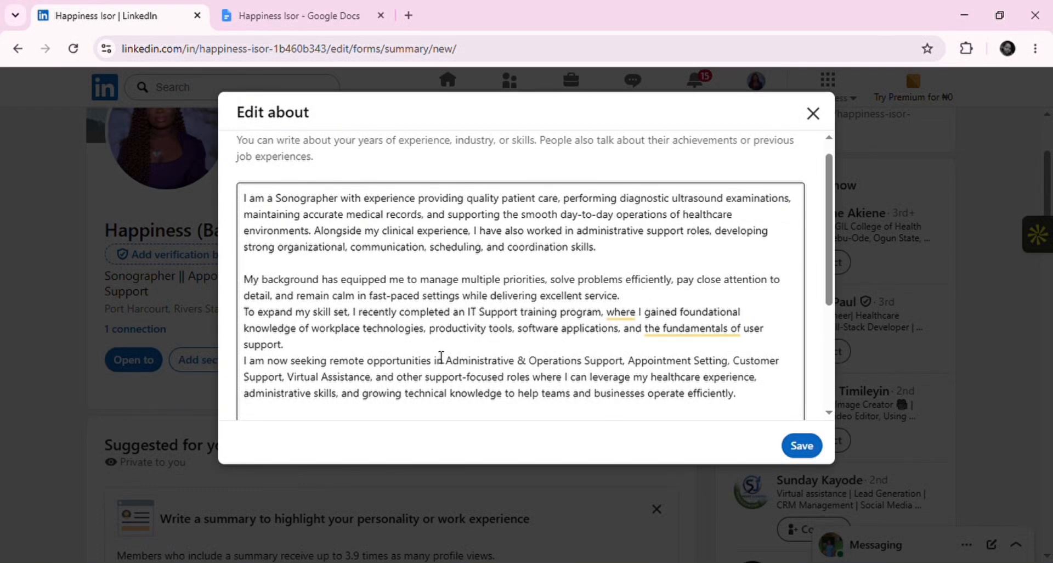
{"action": "key", "text": "Return"}
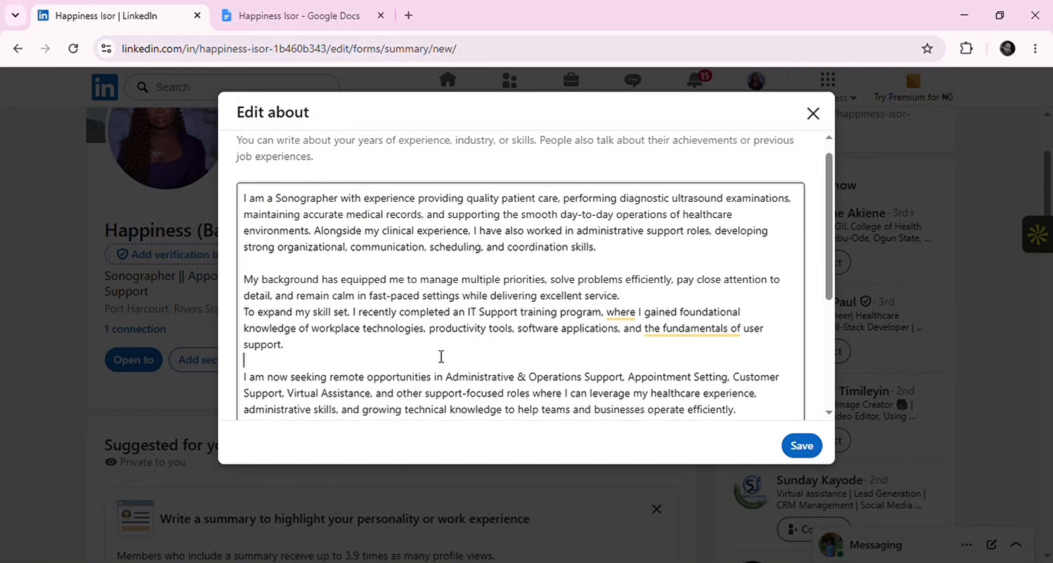
{"action": "scroll", "coordinate": [441, 357], "scroll_direction": "down", "scroll_amount": 3}
{"action": "left_click", "coordinate": [801, 444]}
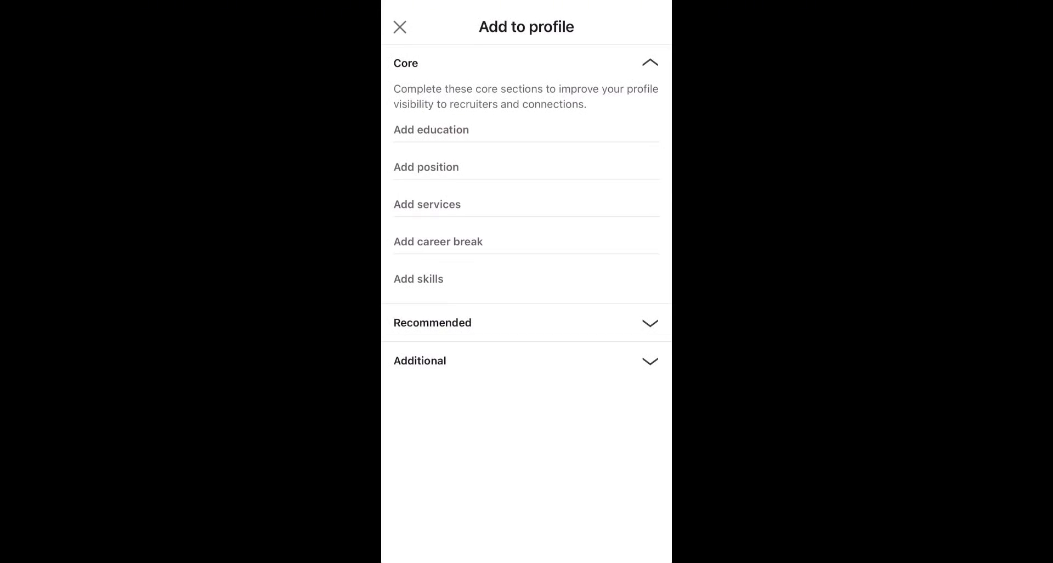
Add a new position: Administrative Assistant, Freelance, at Apple
{"action": "left_click", "coordinate": [426, 167]}
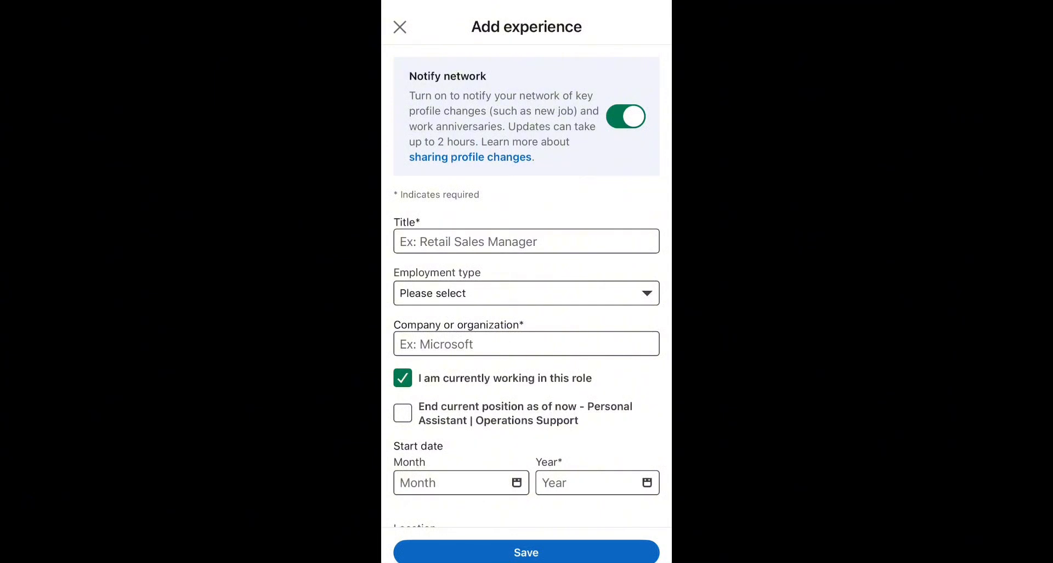
{"action": "left_click", "coordinate": [526, 241]}
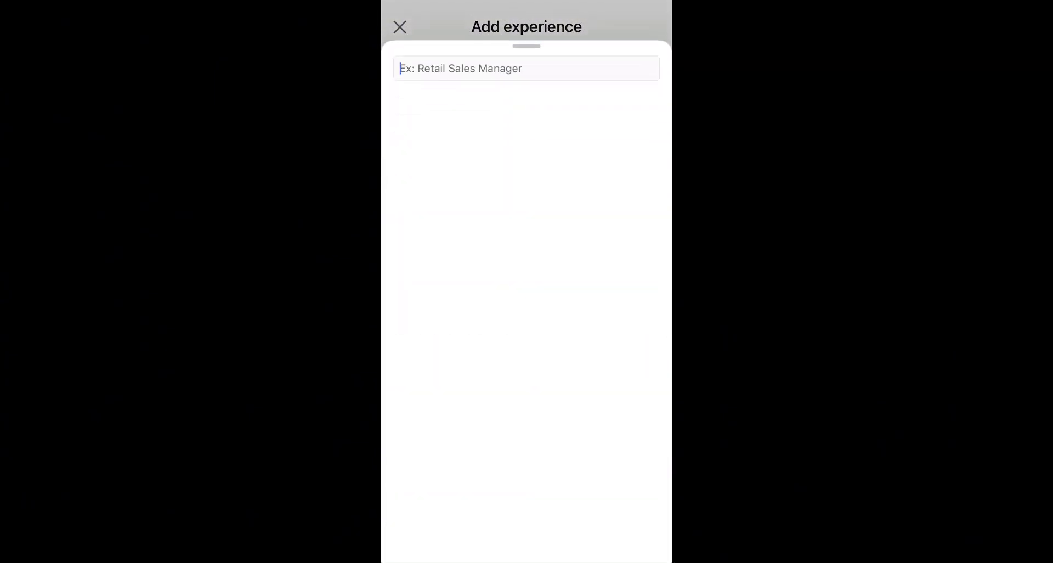
{"action": "left_click", "coordinate": [457, 143]}
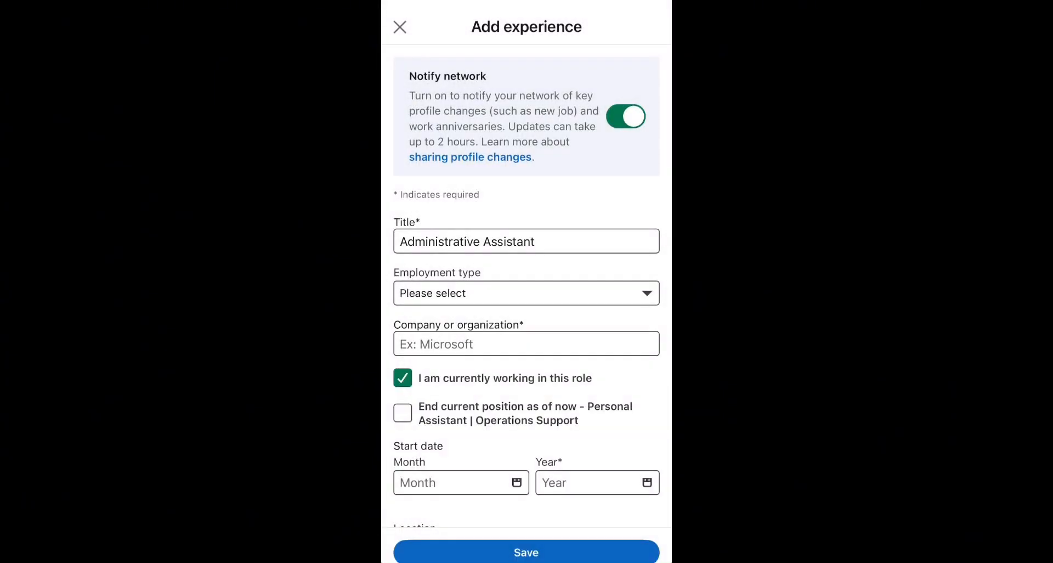
{"action": "left_click", "coordinate": [525, 293]}
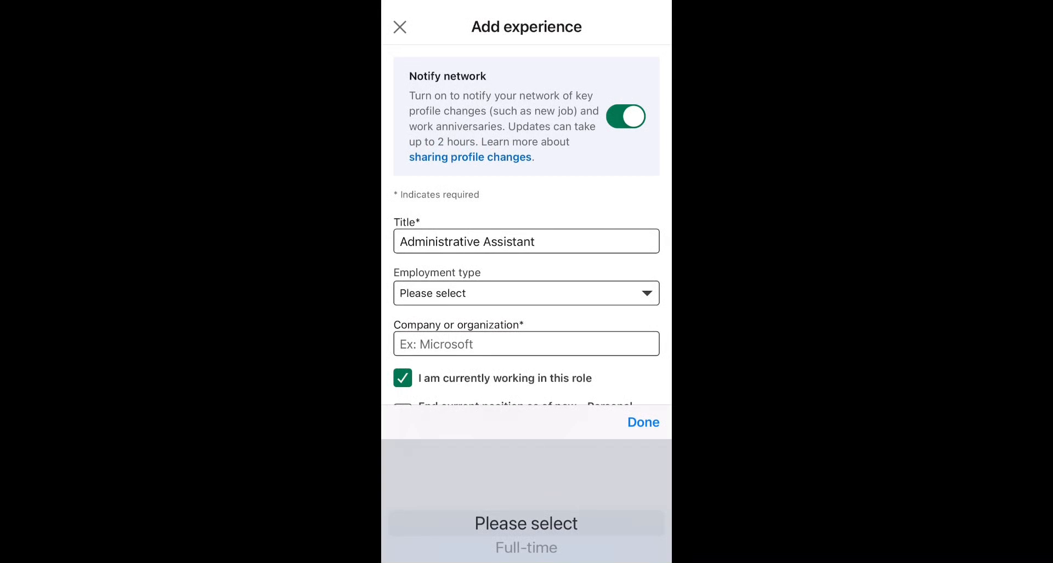
{"action": "scroll", "coordinate": [526, 499], "scroll_direction": "down", "scroll_amount": 4}
{"action": "left_click", "coordinate": [643, 422]}
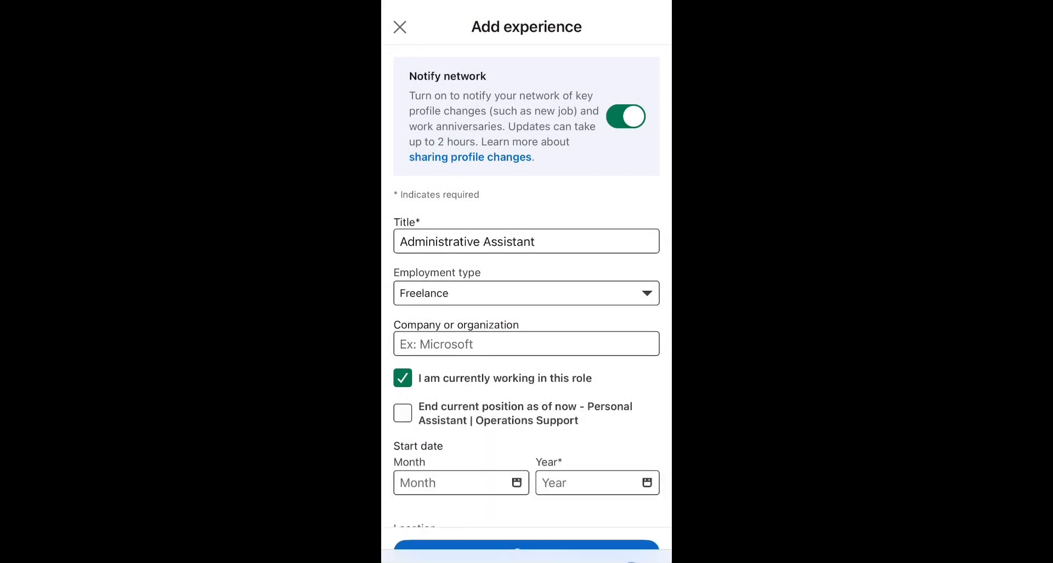
{"action": "left_click", "coordinate": [526, 344]}
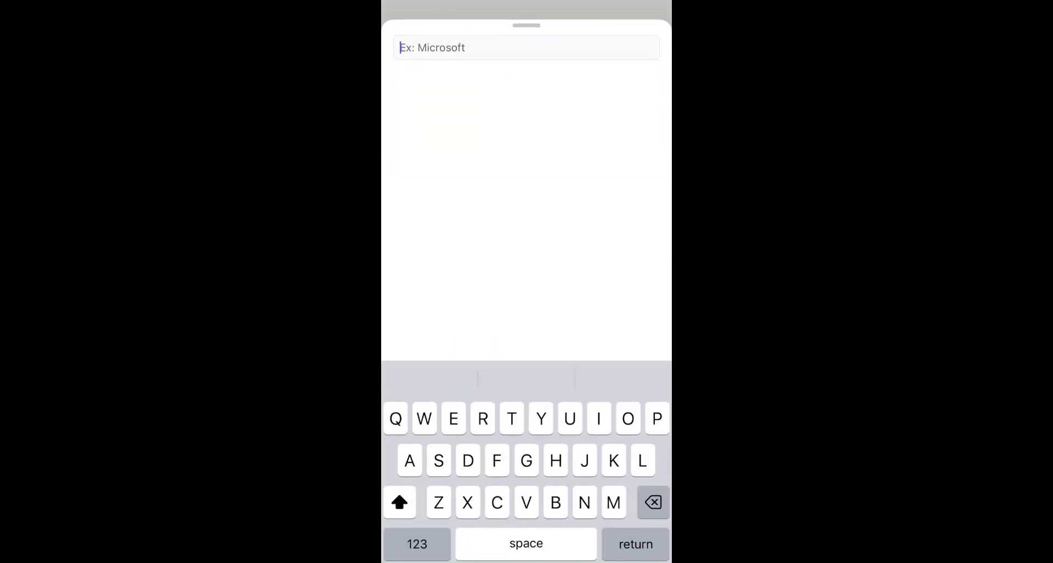
{"action": "left_click", "coordinate": [511, 86]}
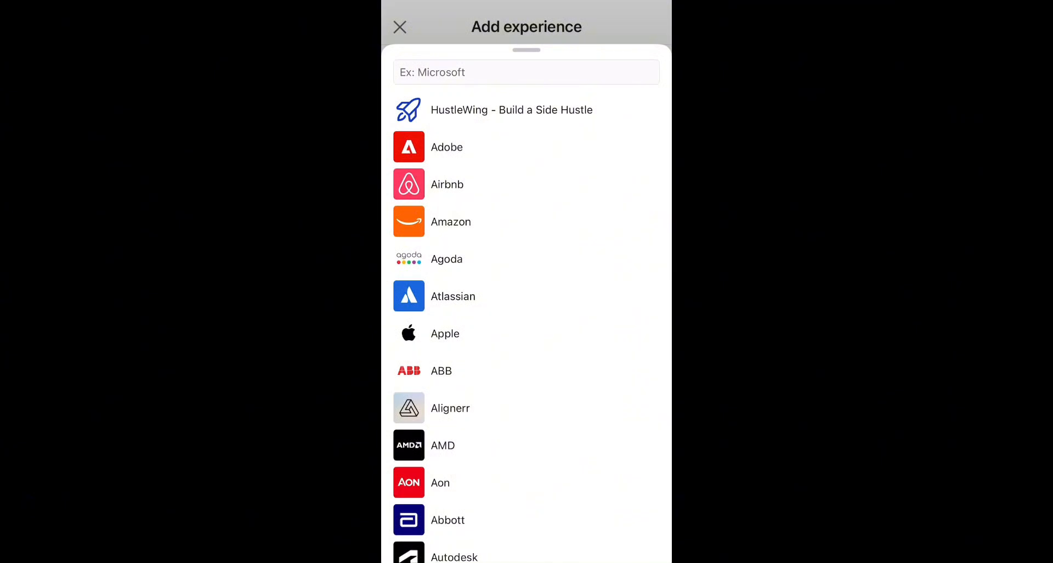
{"action": "left_click", "coordinate": [445, 334]}
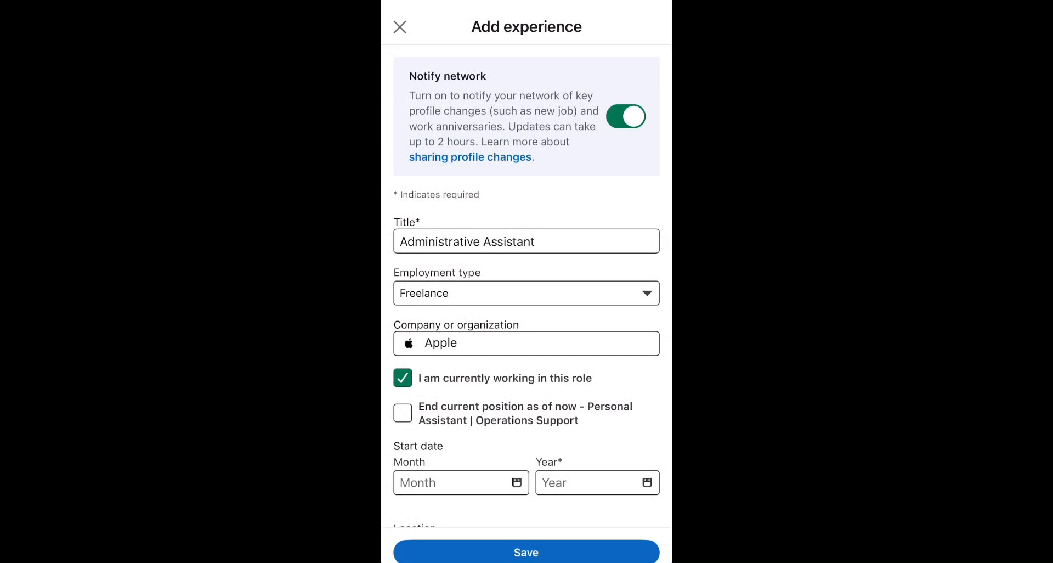
Mark the role as not current and set dates February 2023 to January 2026
{"action": "left_click", "coordinate": [402, 377]}
{"action": "scroll", "coordinate": [526, 289], "scroll_direction": "down", "scroll_amount": 3}
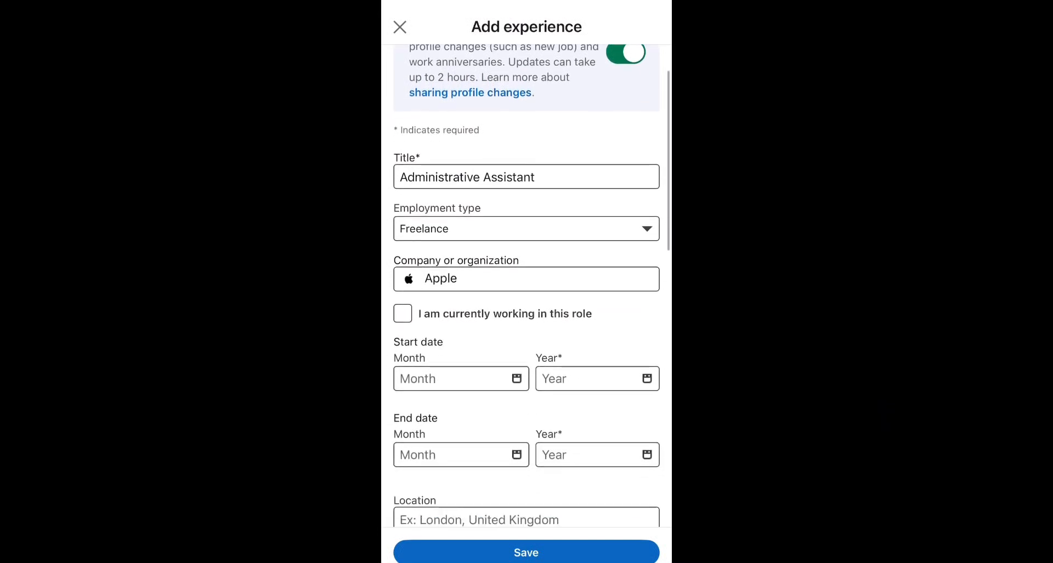
{"action": "left_click", "coordinate": [458, 258]}
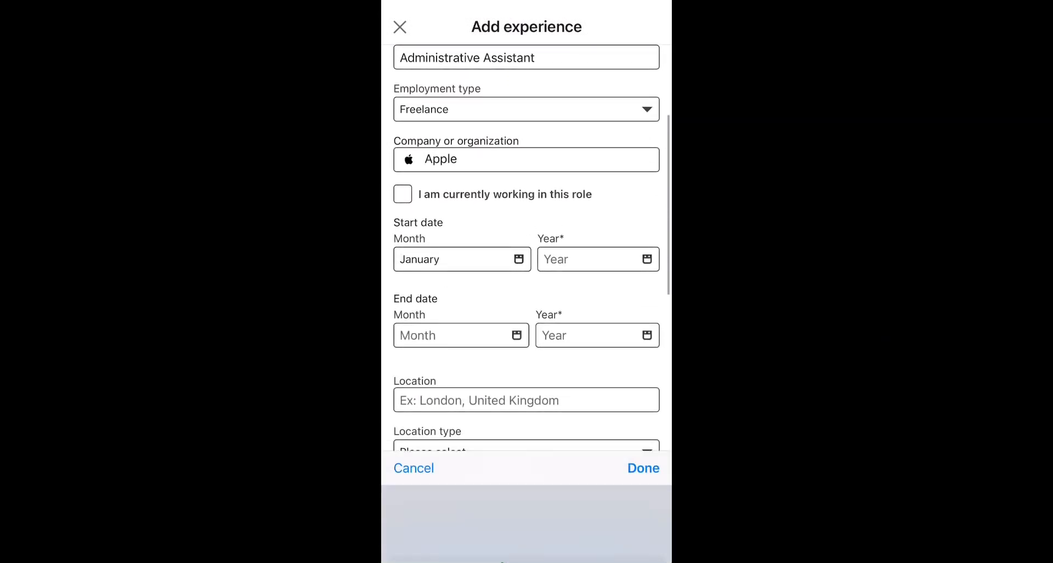
{"action": "scroll", "coordinate": [526, 523], "scroll_direction": "down", "scroll_amount": 1}
{"action": "left_click", "coordinate": [644, 422]}
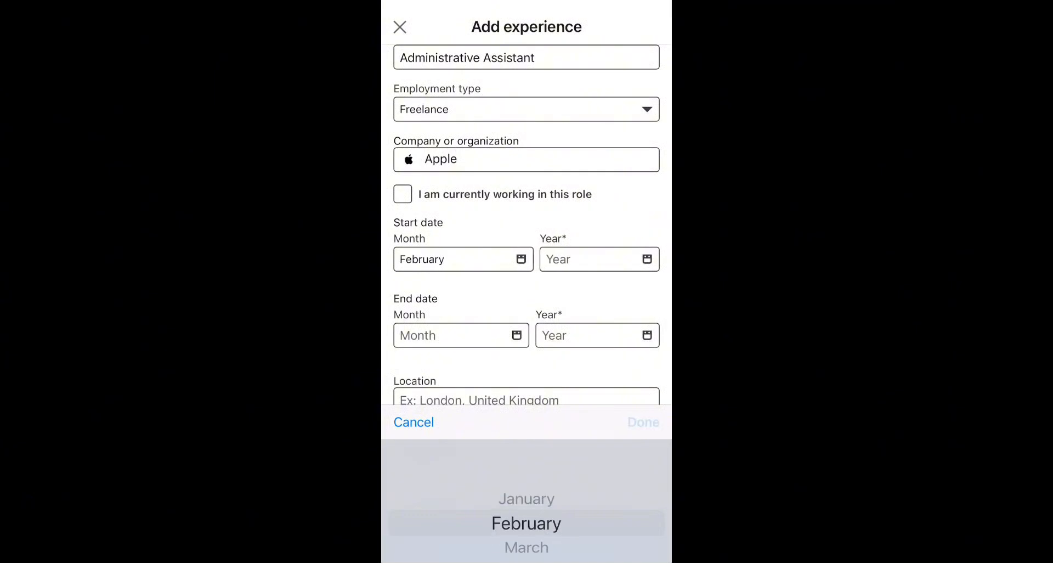
{"action": "left_click", "coordinate": [599, 259]}
{"action": "scroll", "coordinate": [526, 521], "scroll_direction": "down", "scroll_amount": 3}
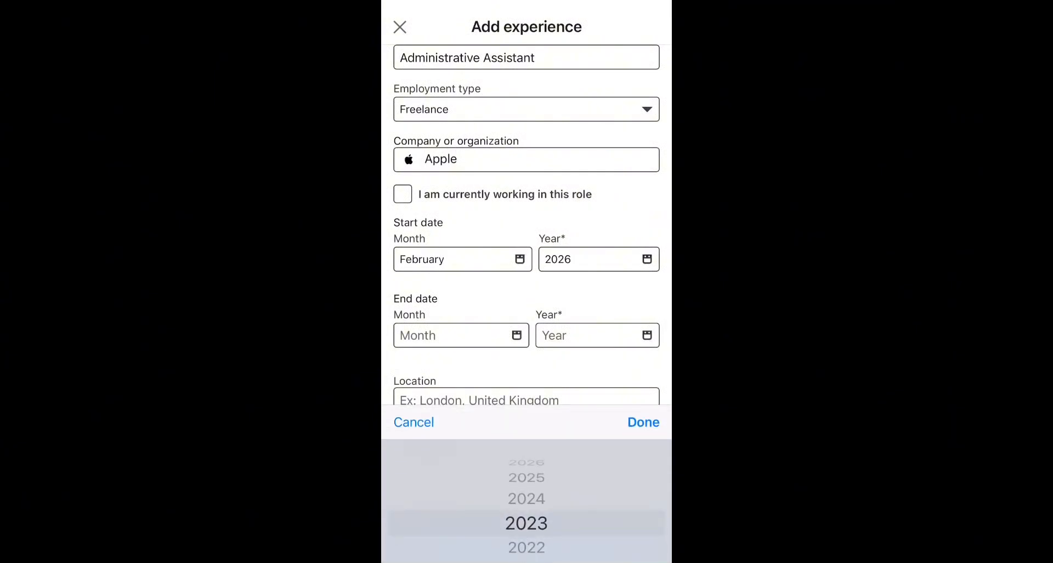
{"action": "left_click", "coordinate": [643, 421]}
{"action": "left_click", "coordinate": [459, 335]}
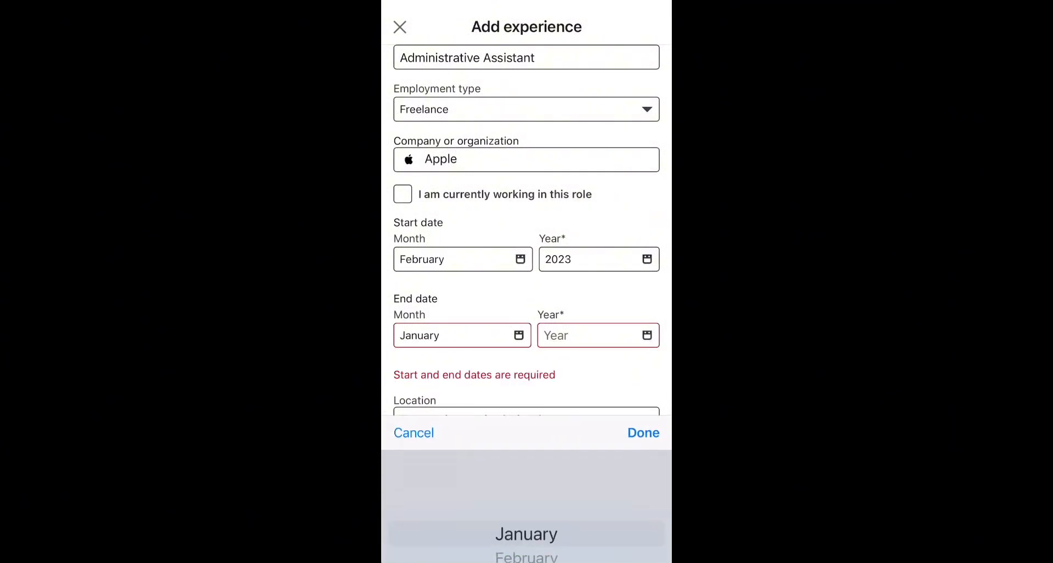
{"action": "left_click", "coordinate": [642, 421]}
{"action": "left_click", "coordinate": [598, 335]}
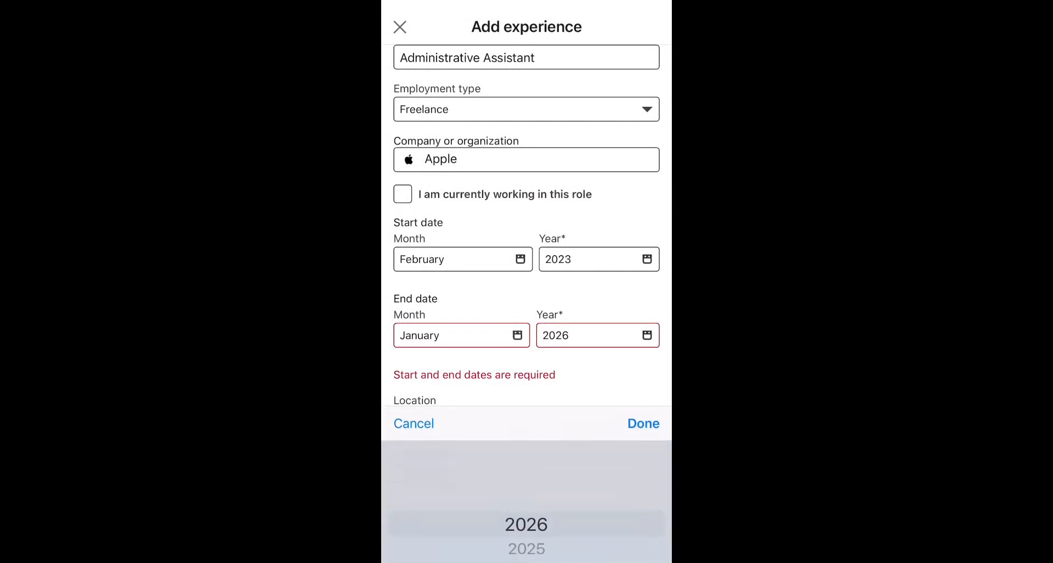
{"action": "left_click", "coordinate": [643, 421]}
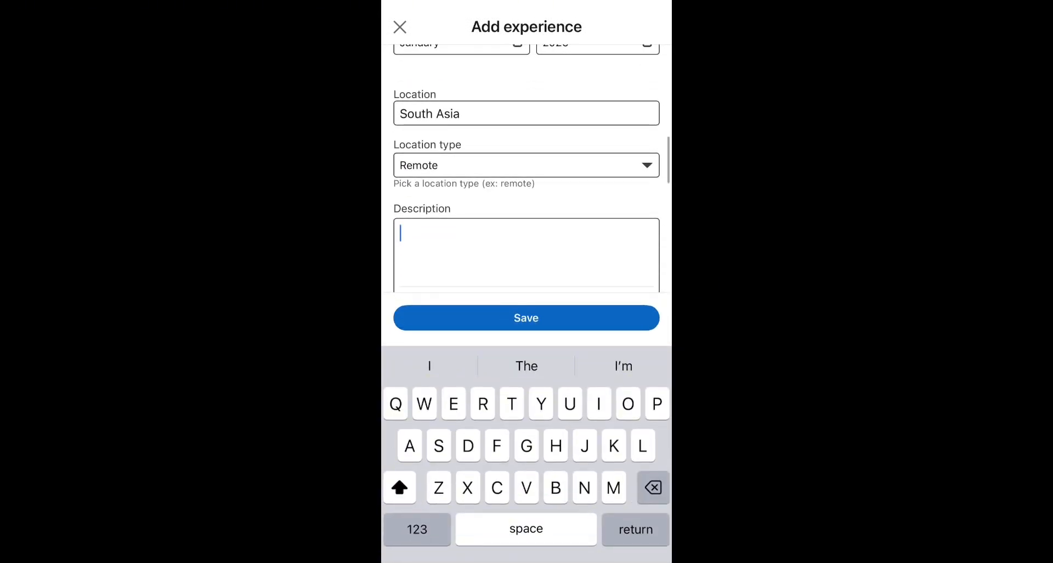
Set where the job was found to Indeed
{"action": "scroll", "coordinate": [526, 168], "scroll_direction": "down", "scroll_amount": 5}
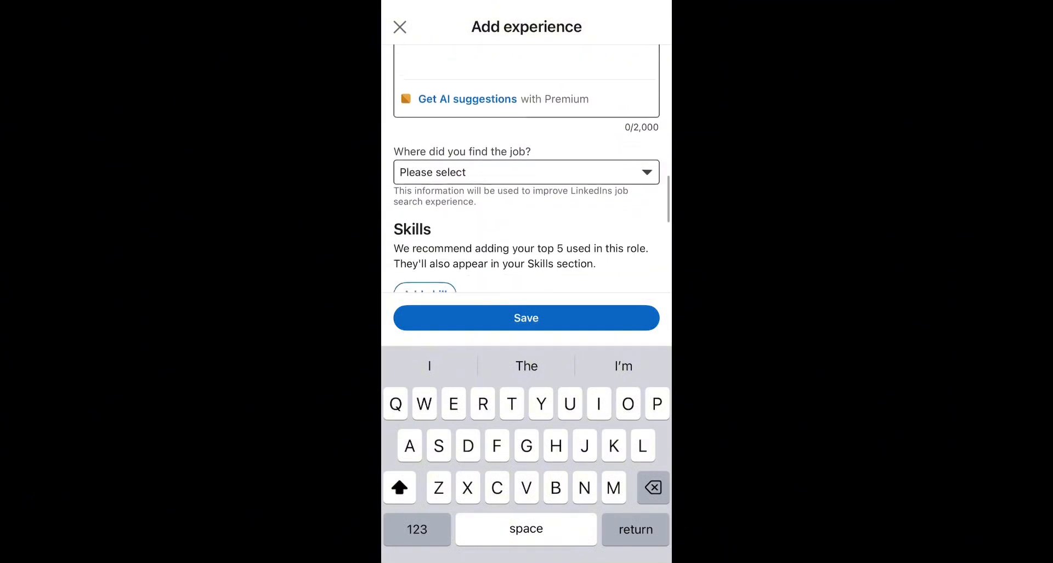
{"action": "left_click", "coordinate": [527, 163]}
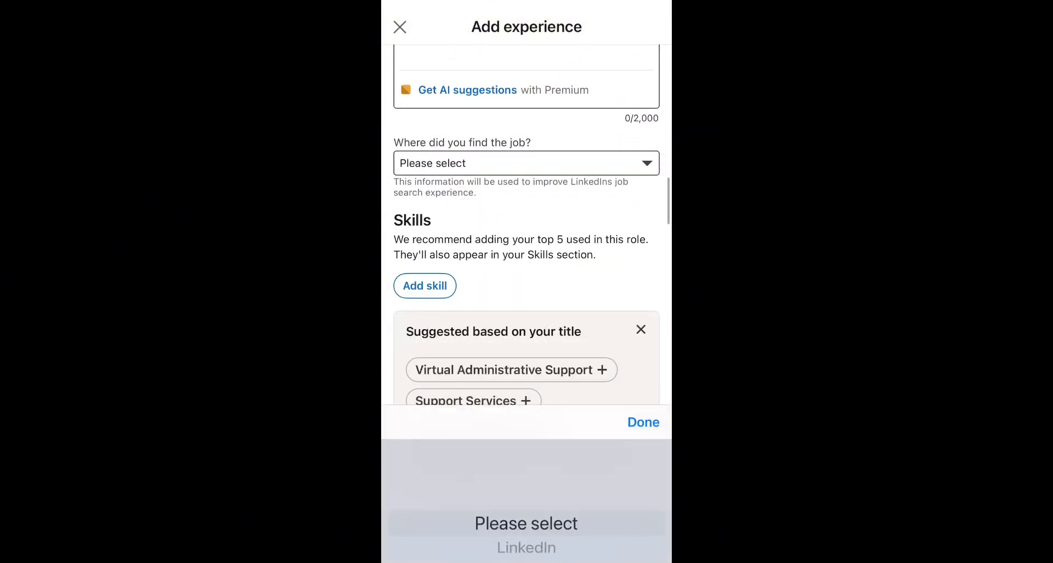
{"action": "scroll", "coordinate": [527, 521], "scroll_direction": "down", "scroll_amount": 2}
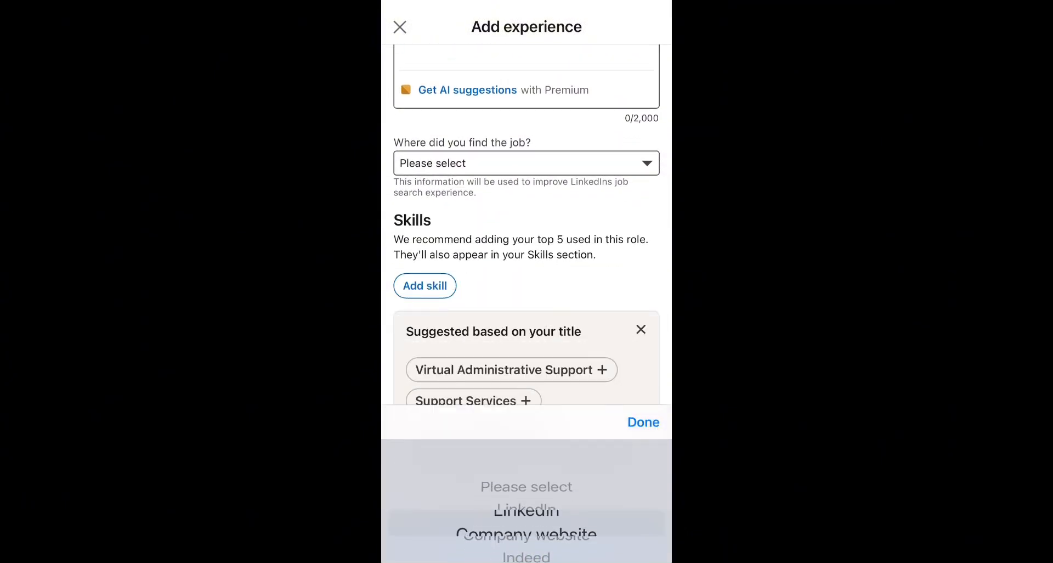
{"action": "scroll", "coordinate": [526, 521], "scroll_direction": "down", "scroll_amount": 5}
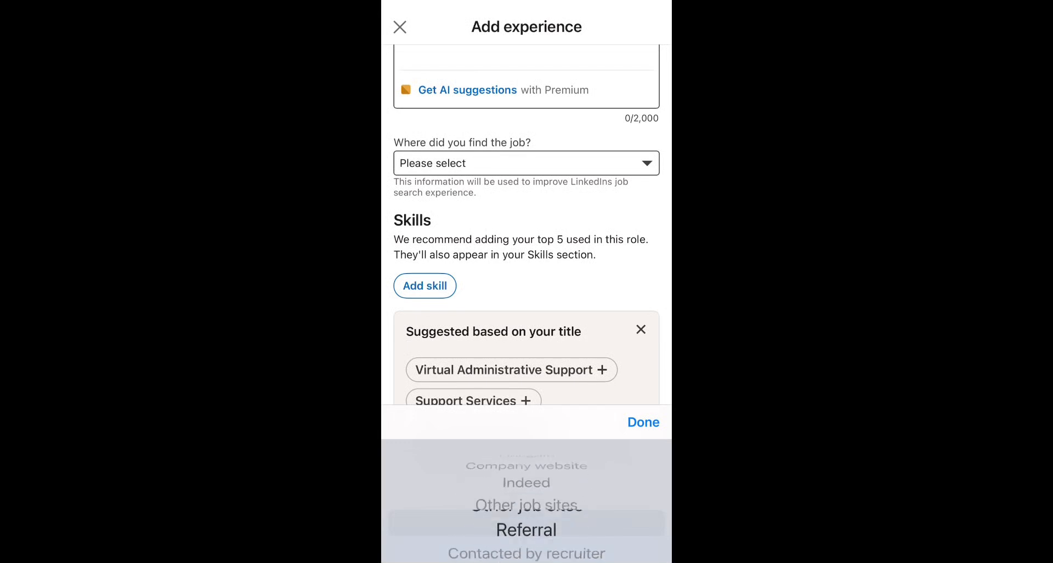
{"action": "scroll", "coordinate": [526, 521], "scroll_direction": "up", "scroll_amount": 3}
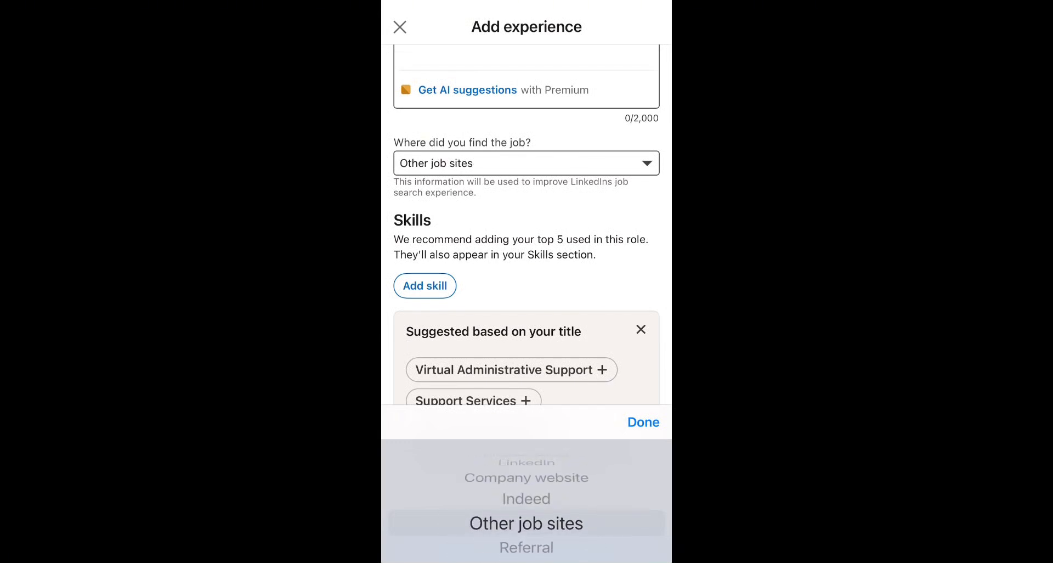
{"action": "scroll", "coordinate": [526, 521], "scroll_direction": "up", "scroll_amount": 1}
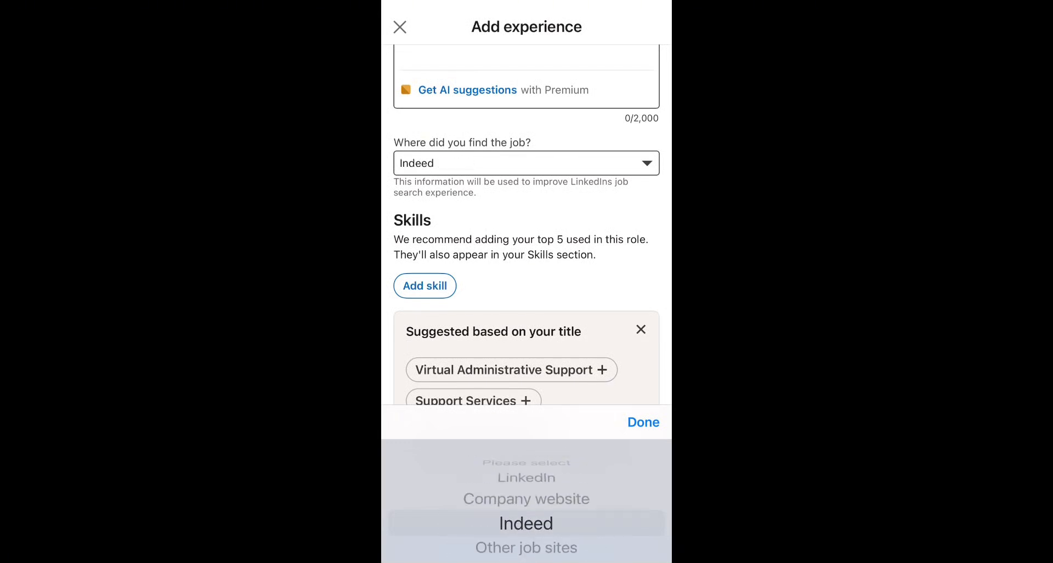
{"action": "left_click", "coordinate": [643, 421]}
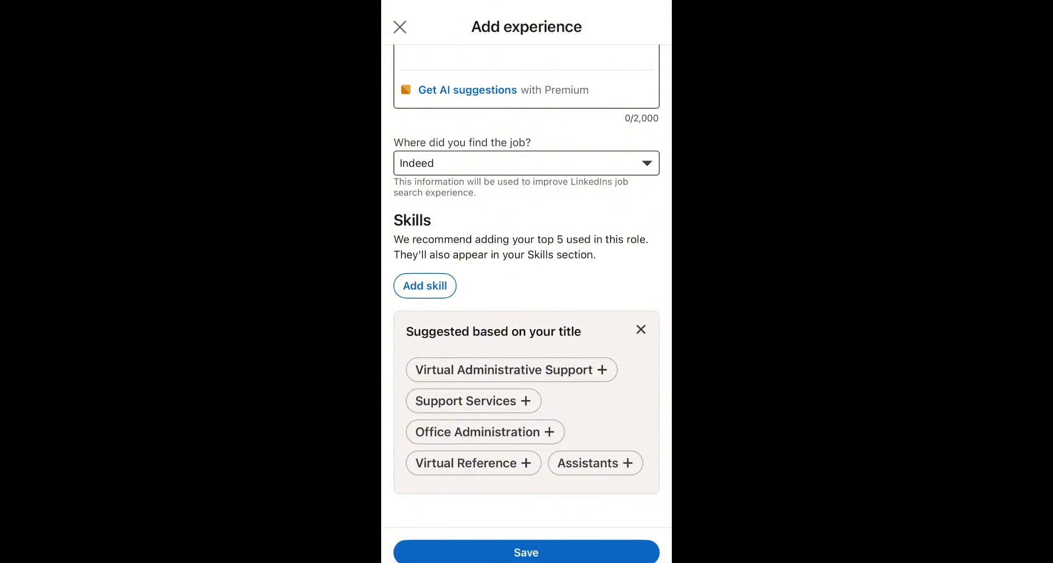
{"action": "scroll", "coordinate": [526, 282], "scroll_direction": "down", "scroll_amount": 2}
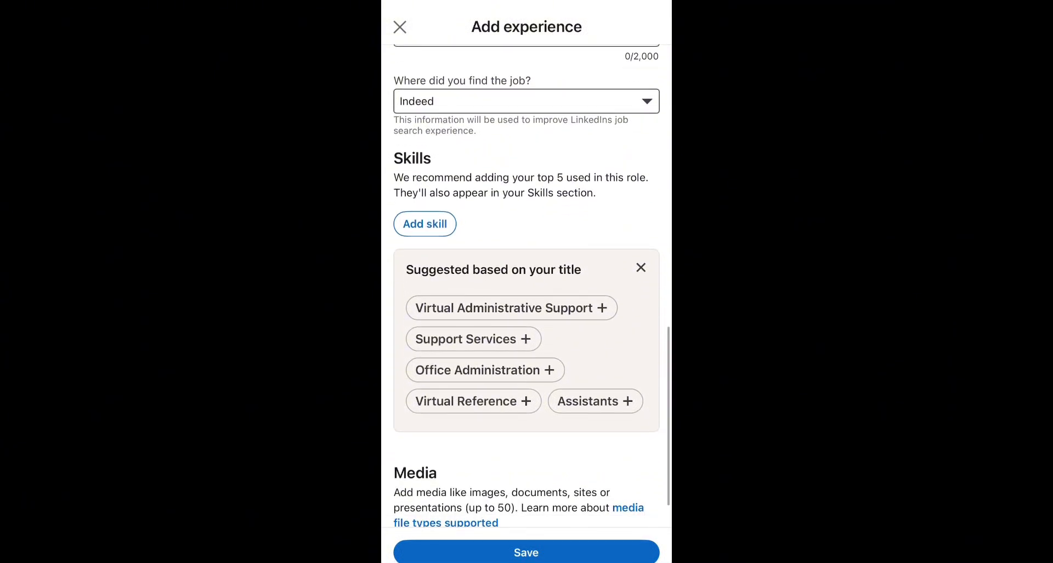
Add Virtual Administrative Support, Support Services and Virtual Reference as the role's skills
{"action": "left_click", "coordinate": [503, 308]}
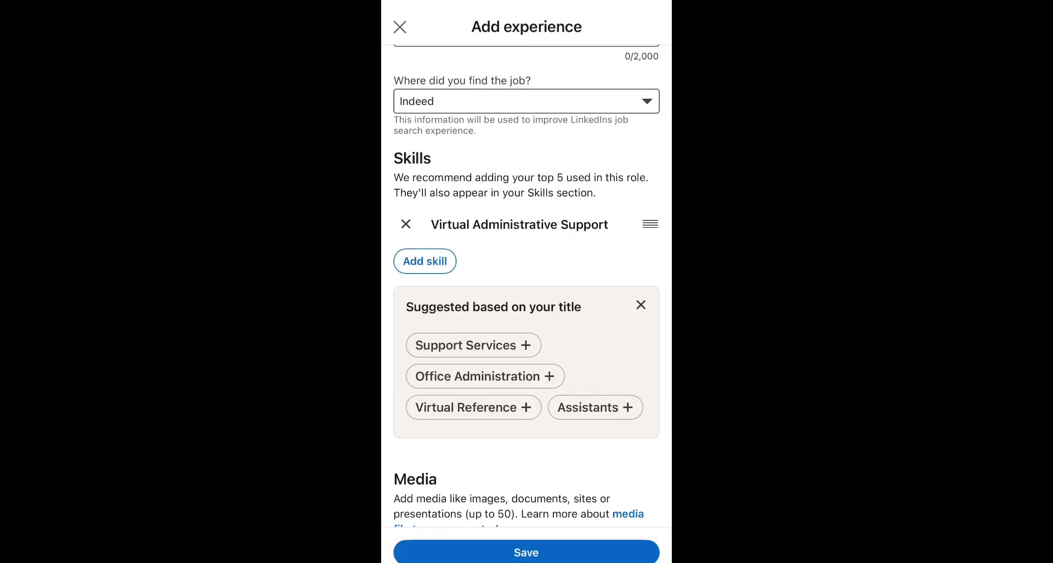
{"action": "left_click", "coordinate": [474, 345]}
{"action": "left_click", "coordinate": [473, 416]}
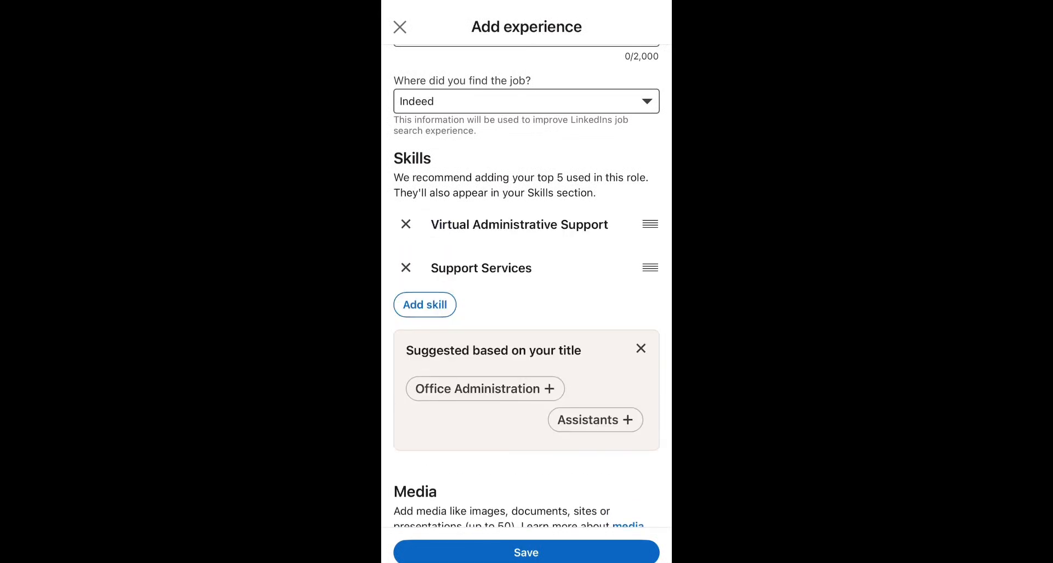
{"action": "scroll", "coordinate": [526, 282], "scroll_direction": "down", "scroll_amount": 3}
Discard the mistyped extra skill entry without adding it and scroll back up
{"action": "left_click", "coordinate": [425, 238]}
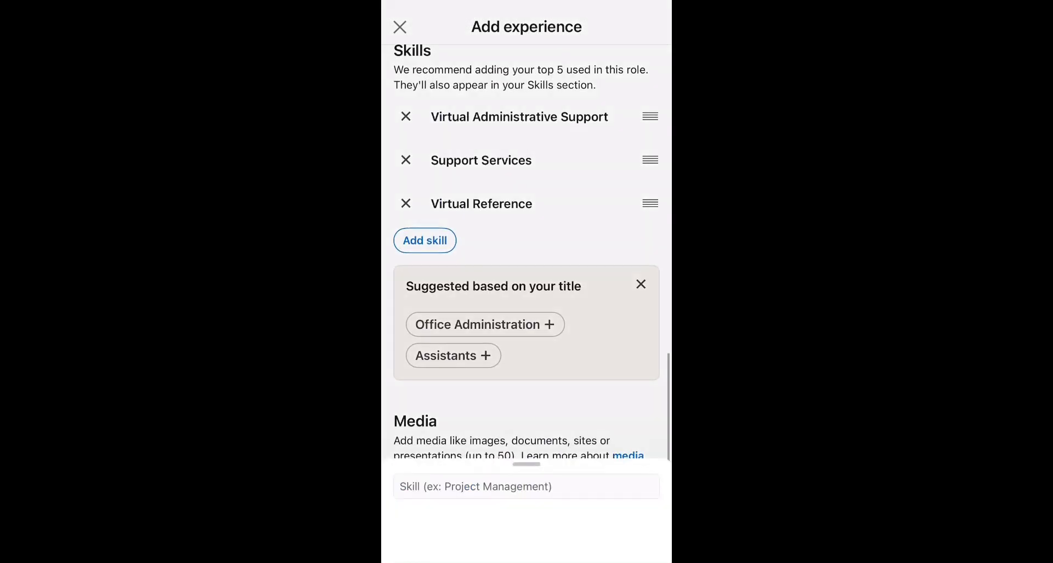
{"action": "type", "text": "Hdhdjjd"}
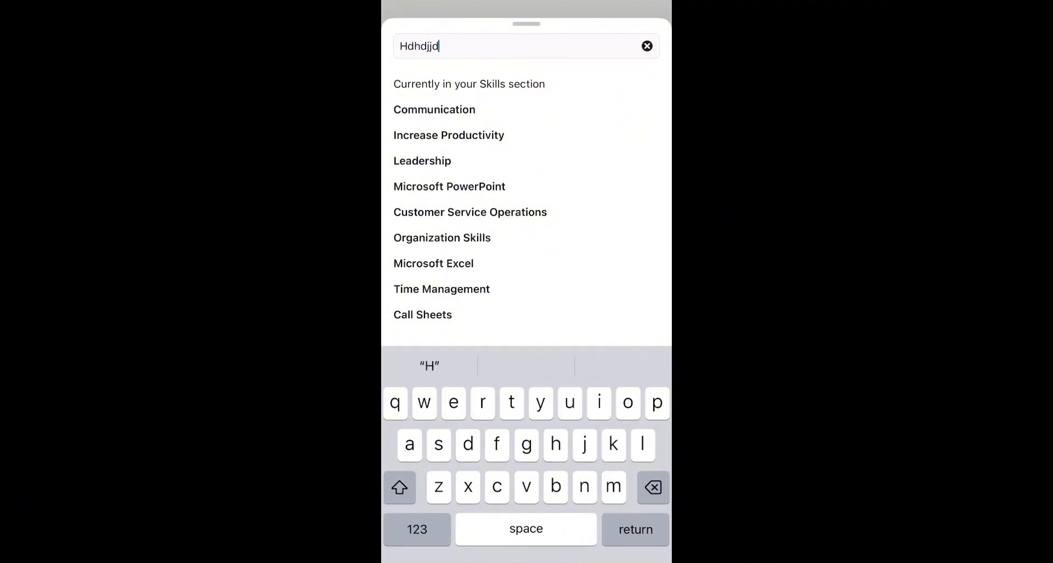
{"action": "left_click", "coordinate": [647, 46]}
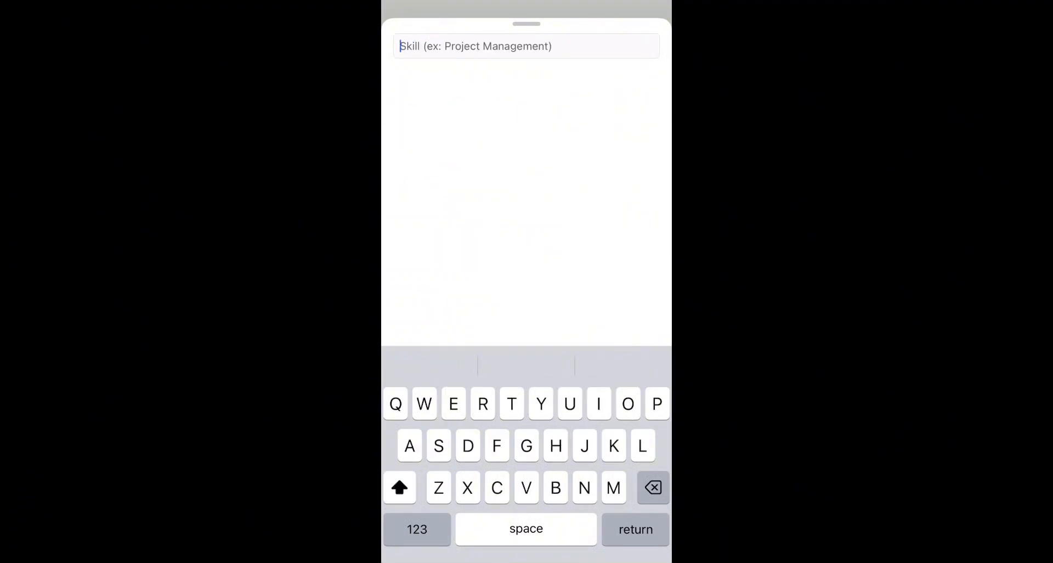
{"action": "left_click_drag", "start_coordinate": [526, 40], "coordinate": [526, 263]}
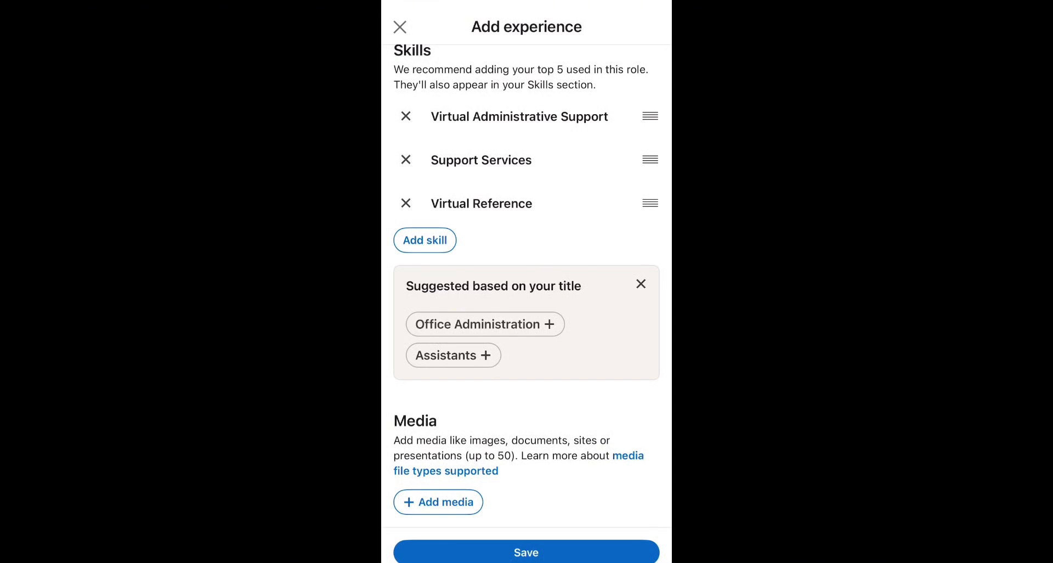
{"action": "scroll", "coordinate": [526, 286], "scroll_direction": "up", "scroll_amount": 10}
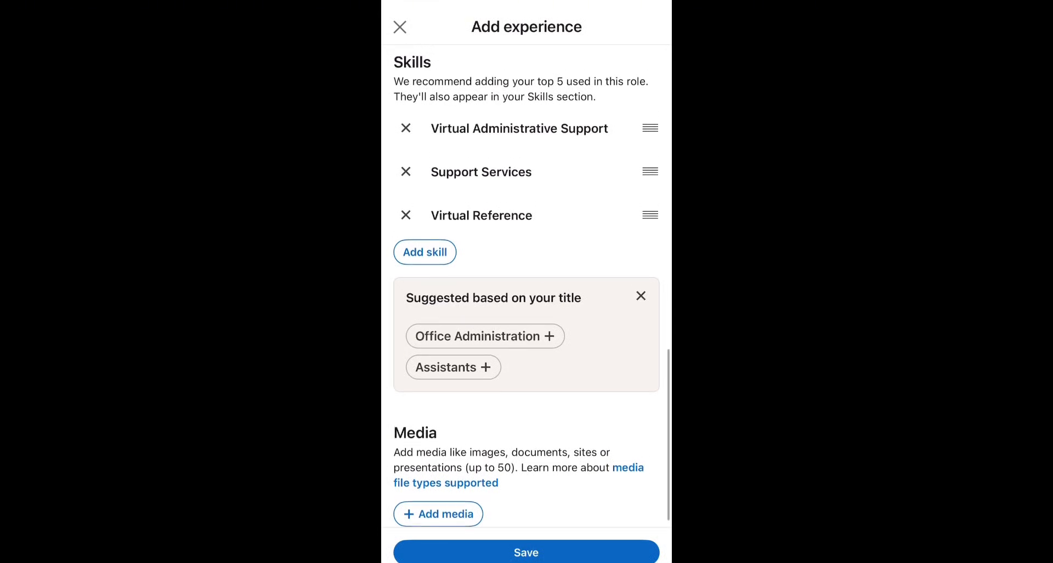
{"action": "scroll", "coordinate": [526, 285], "scroll_direction": "up", "scroll_amount": 5}
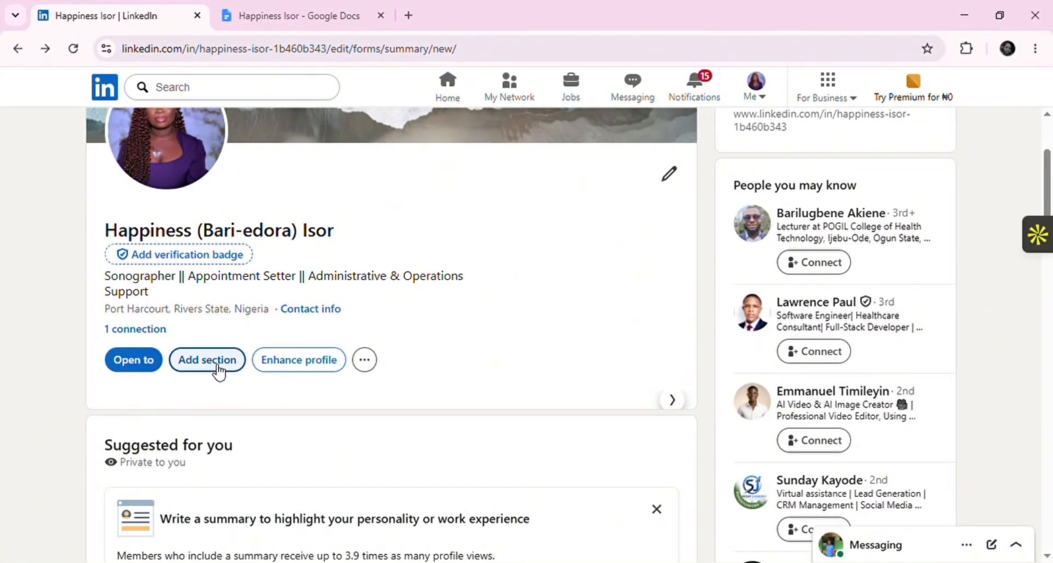
From Add section's Recommended list, choose Add licenses & certifications
{"action": "left_click", "coordinate": [218, 369]}
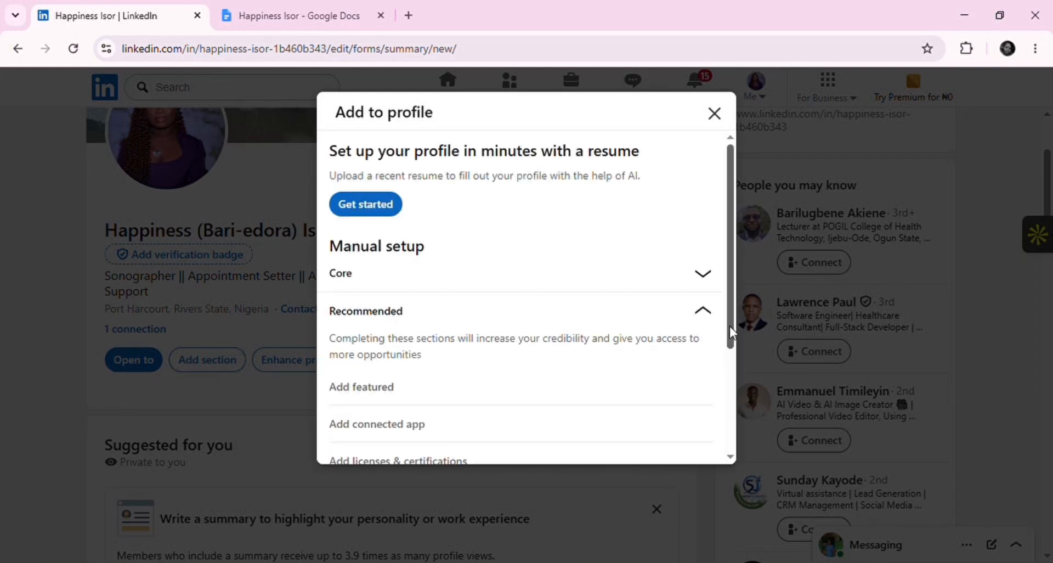
{"action": "left_click_drag", "start_coordinate": [729, 326], "coordinate": [731, 394]}
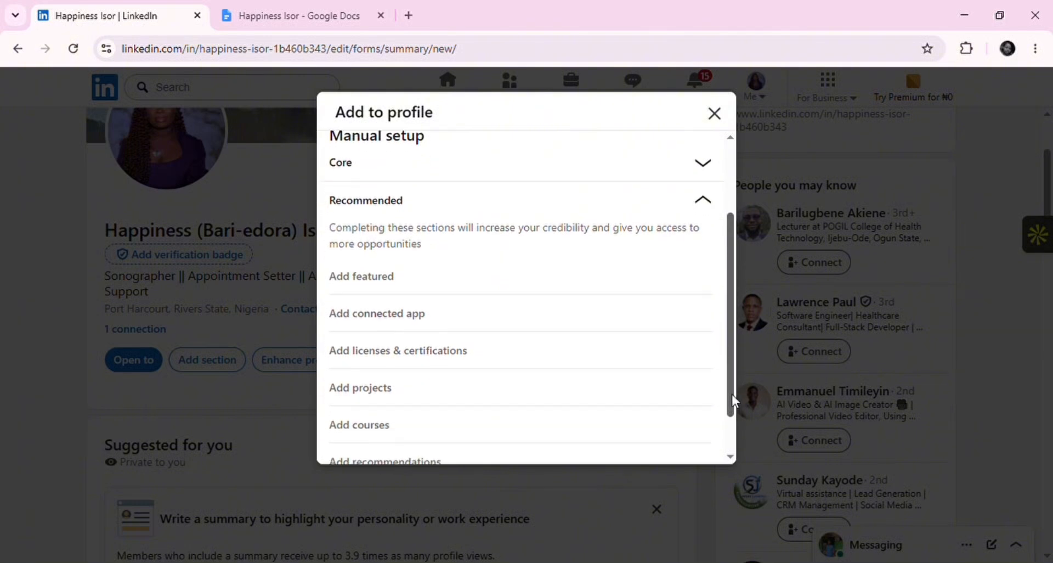
{"action": "left_click", "coordinate": [509, 347]}
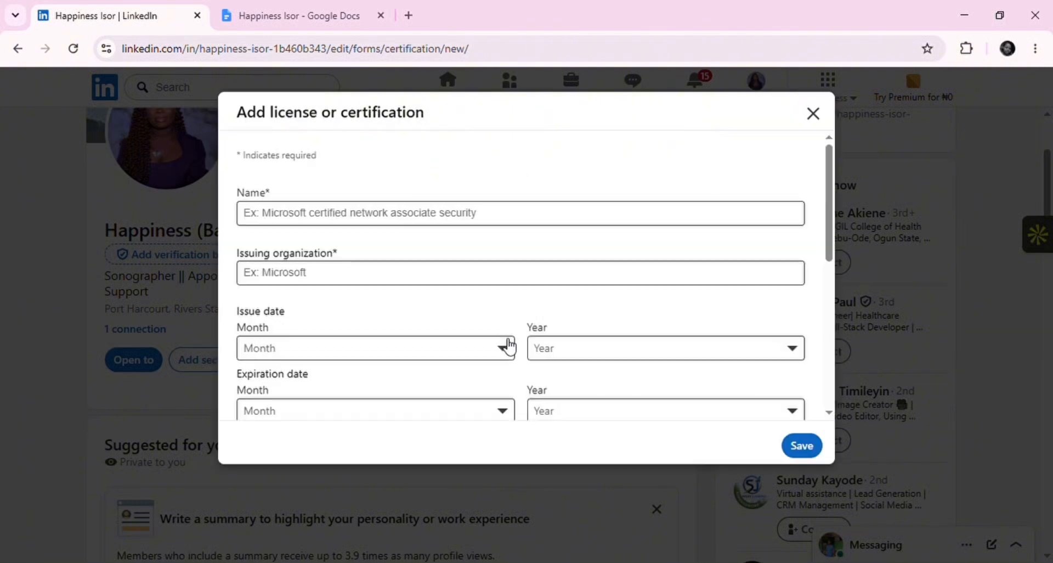
Enter IT Support Training from Digital Witch Support Community, issued in May
{"action": "left_click", "coordinate": [519, 218]}
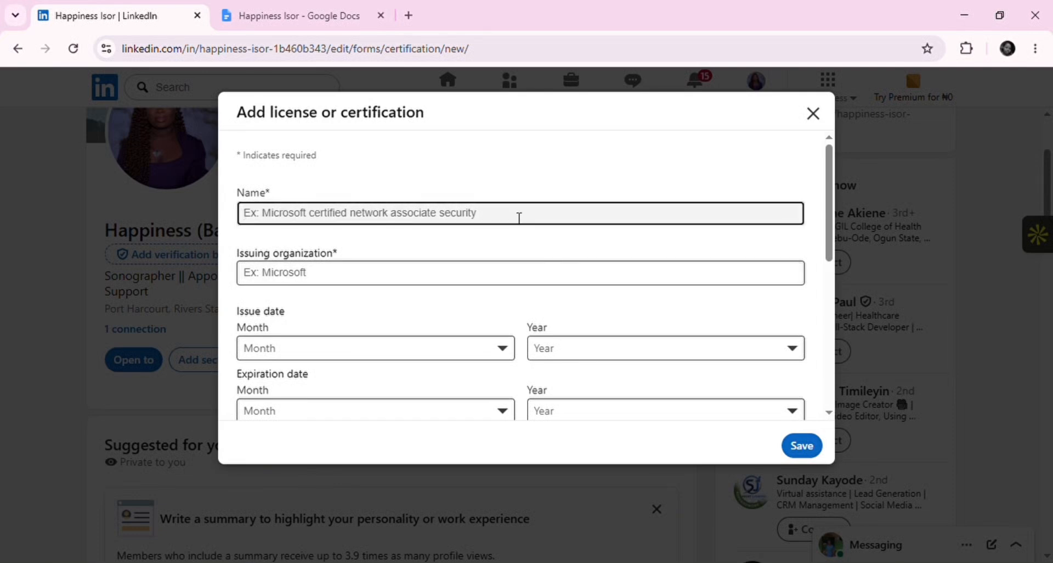
{"action": "type", "text": "D"}
{"action": "left_click", "coordinate": [475, 254]}
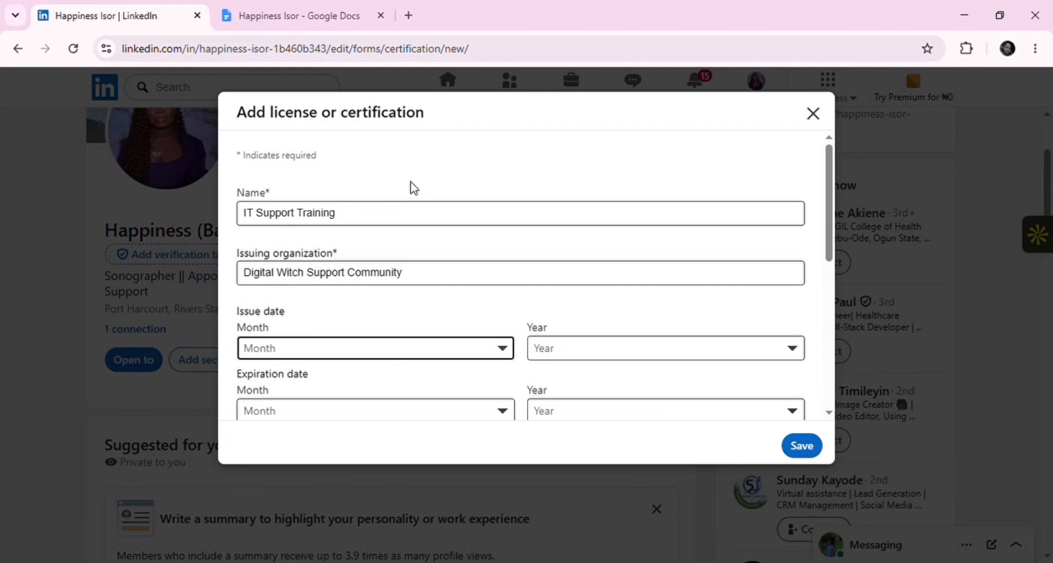
{"action": "left_click", "coordinate": [412, 184]}
{"action": "left_click", "coordinate": [773, 413]}
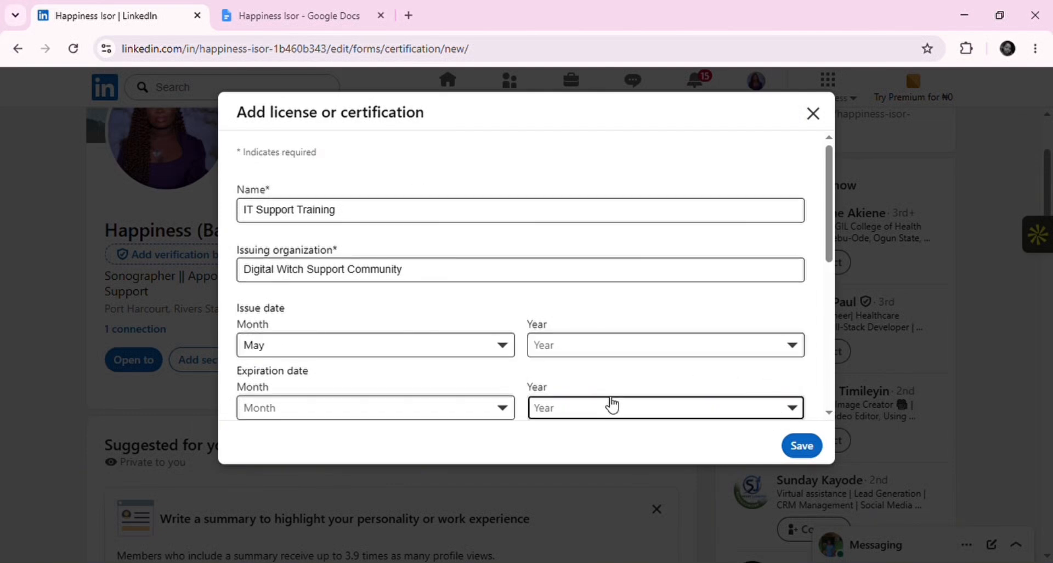
{"action": "left_click", "coordinate": [592, 346]}
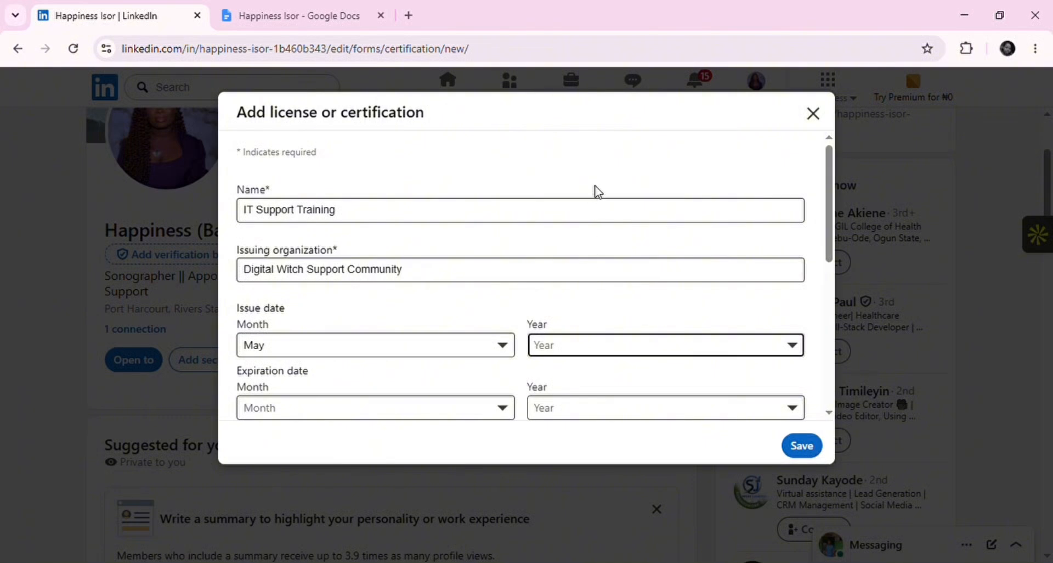
{"action": "scroll", "coordinate": [828, 347], "scroll_direction": "down", "scroll_amount": 6}
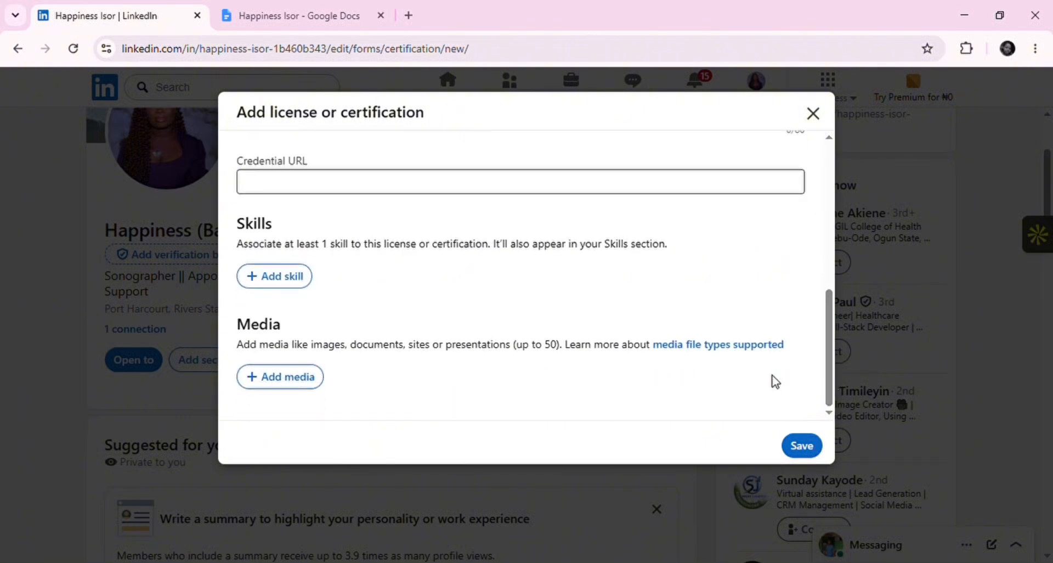
Attach the certificate image and begin its description with 'Excited to have'
{"action": "left_click", "coordinate": [316, 384]}
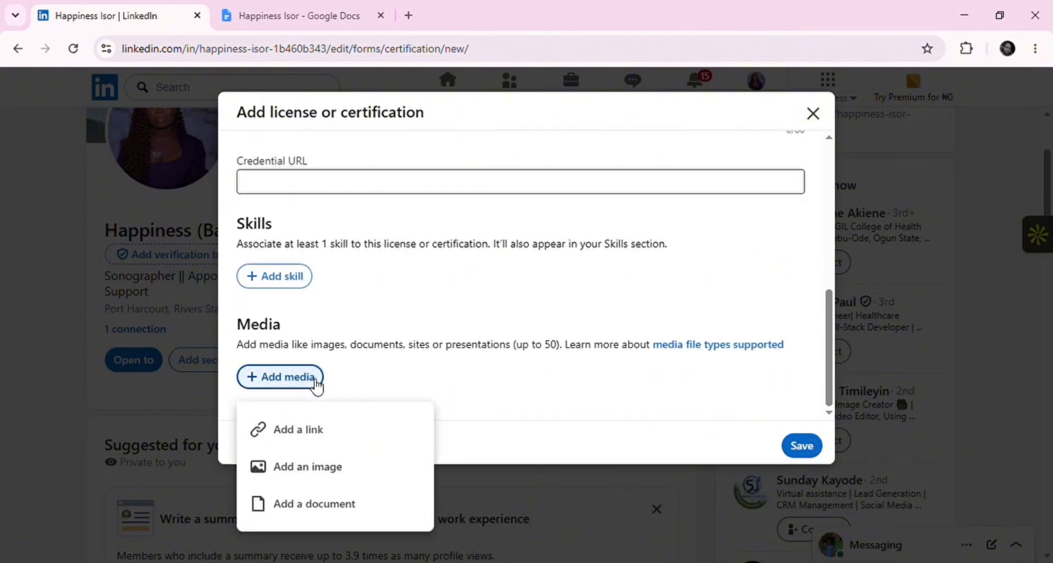
{"action": "left_click", "coordinate": [310, 468]}
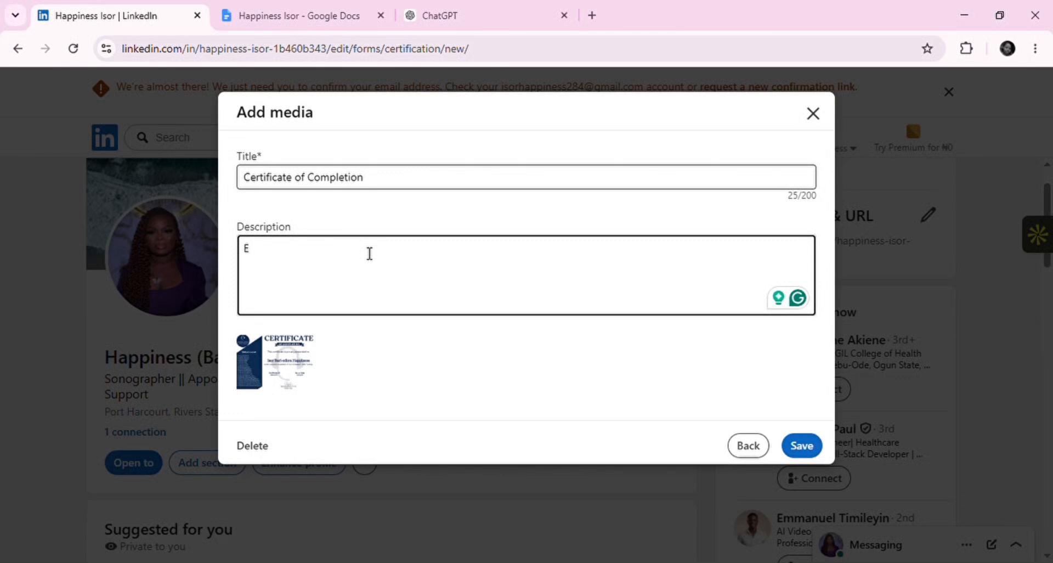
{"action": "type", "text": "xcited to"}
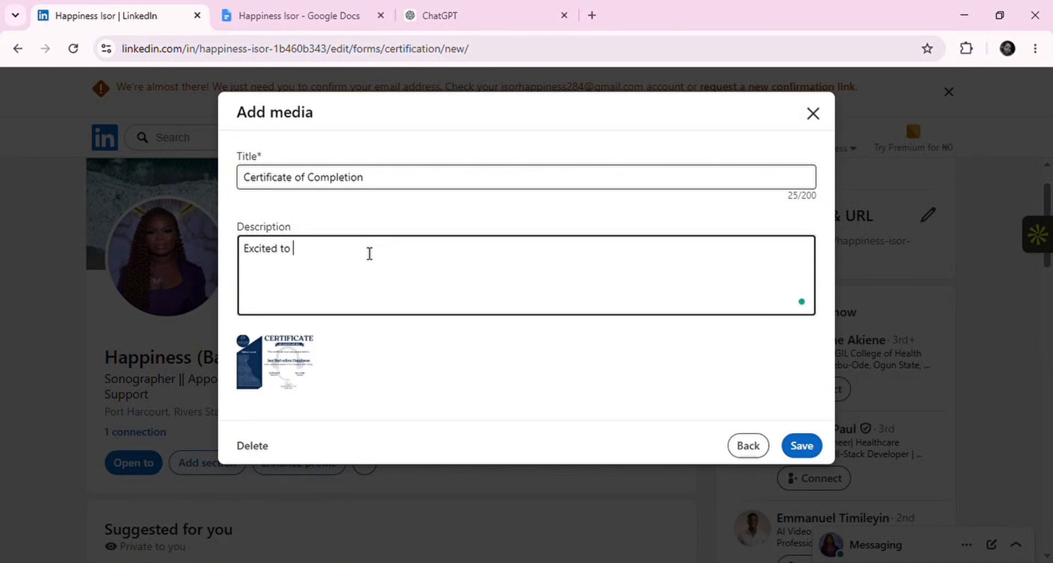
{"action": "type", "text": " have"}
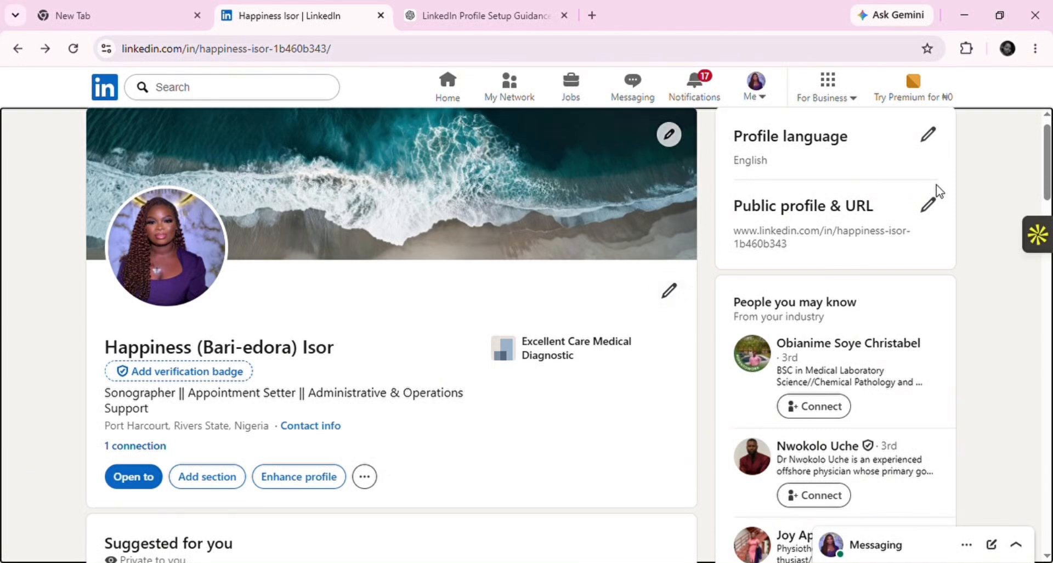
Expand the About summary and Sonographer description, then scroll down to the certification
{"action": "left_click_drag", "start_coordinate": [1046, 169], "coordinate": [1047, 309]}
{"action": "scroll", "coordinate": [313, 326], "scroll_direction": "up", "scroll_amount": 3}
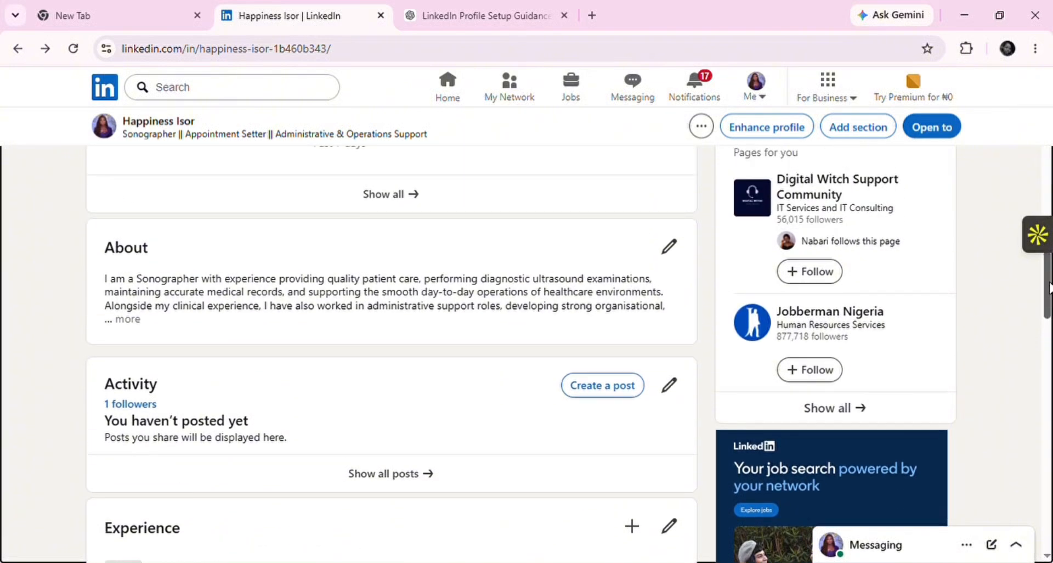
{"action": "left_click", "coordinate": [132, 318]}
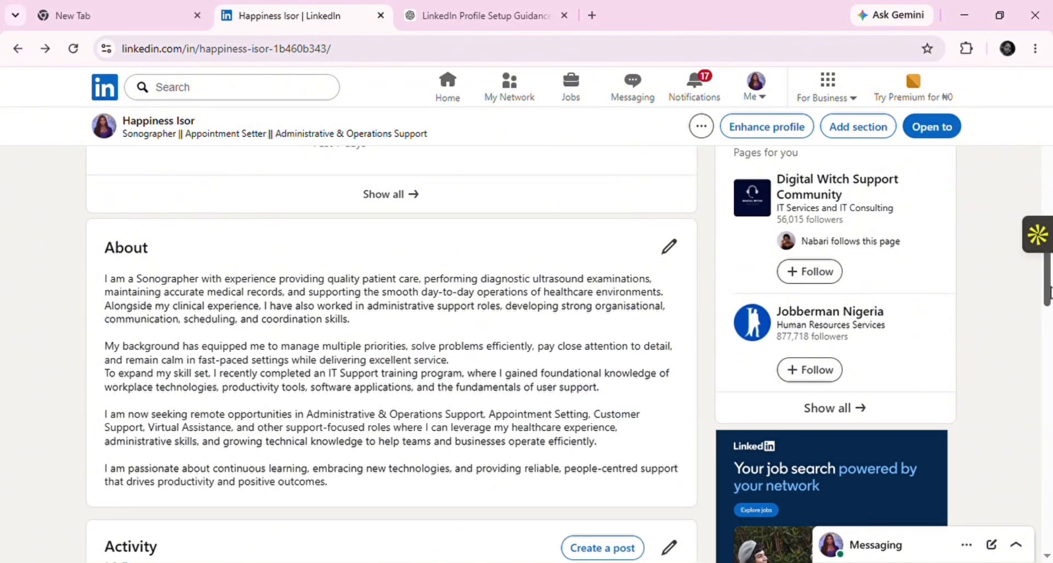
{"action": "left_click_drag", "start_coordinate": [1047, 296], "coordinate": [1049, 375]}
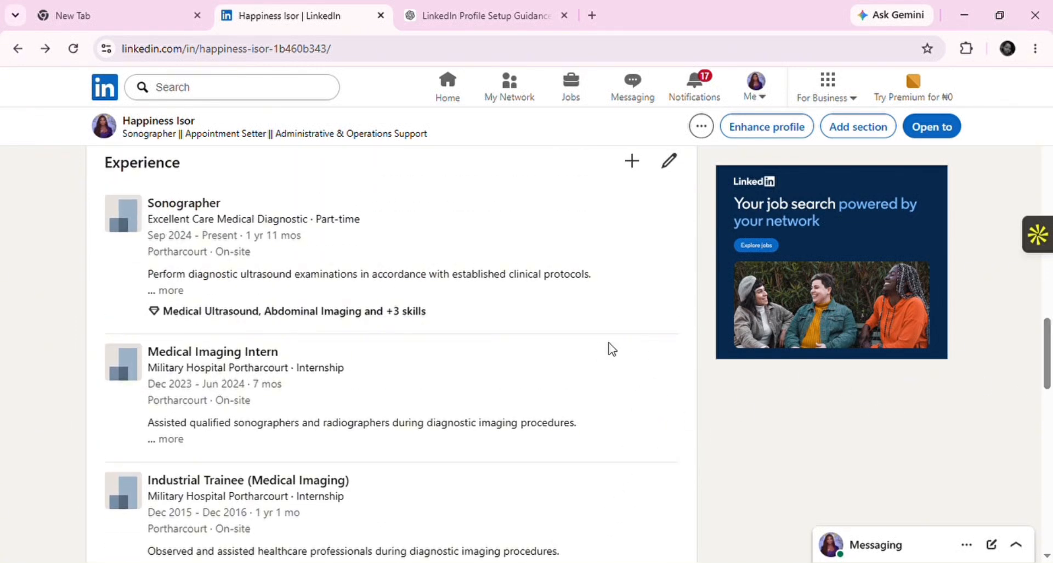
{"action": "left_click", "coordinate": [178, 293]}
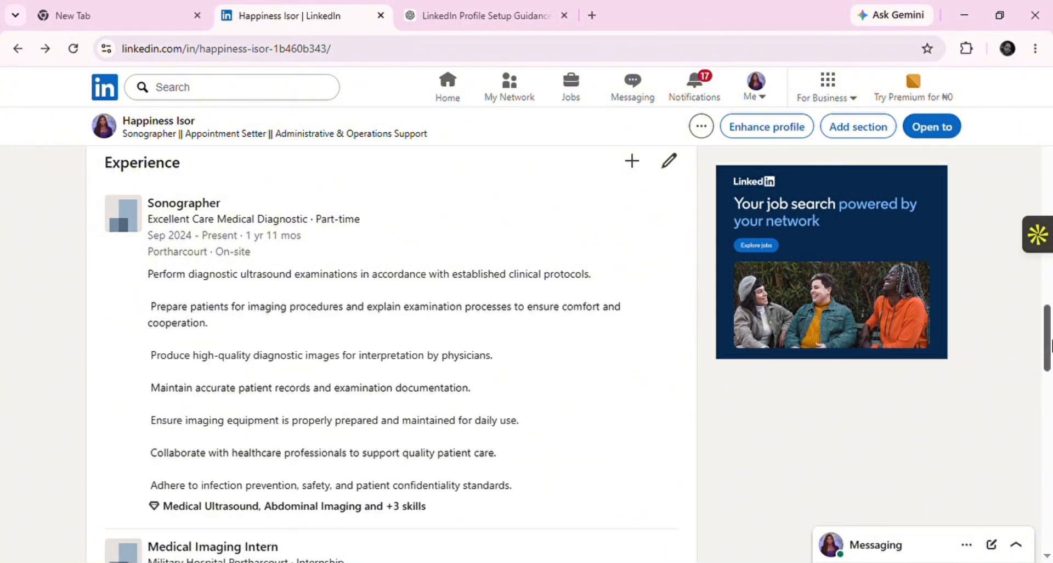
{"action": "left_click_drag", "start_coordinate": [1050, 346], "coordinate": [1050, 482]}
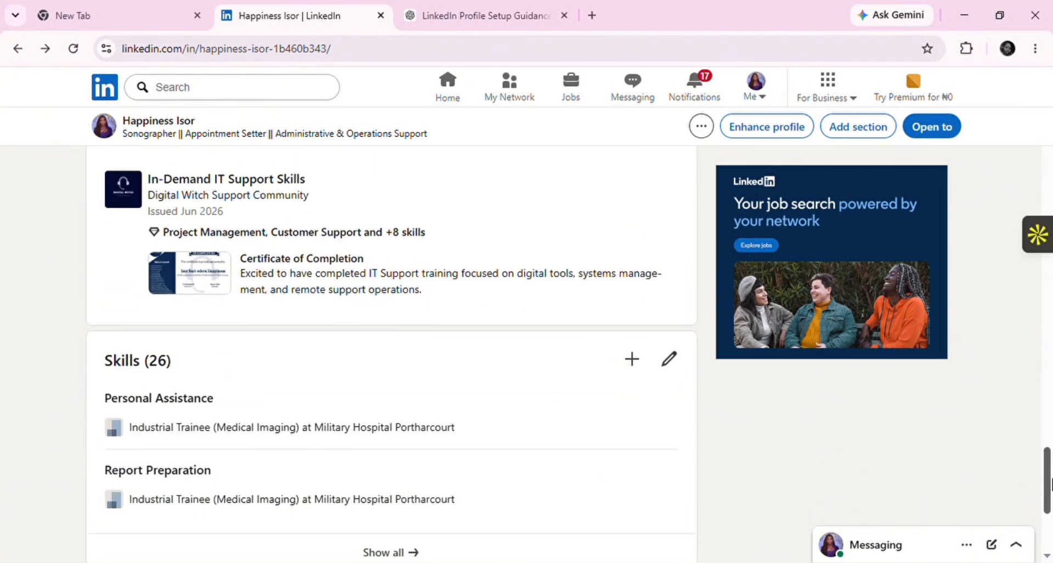